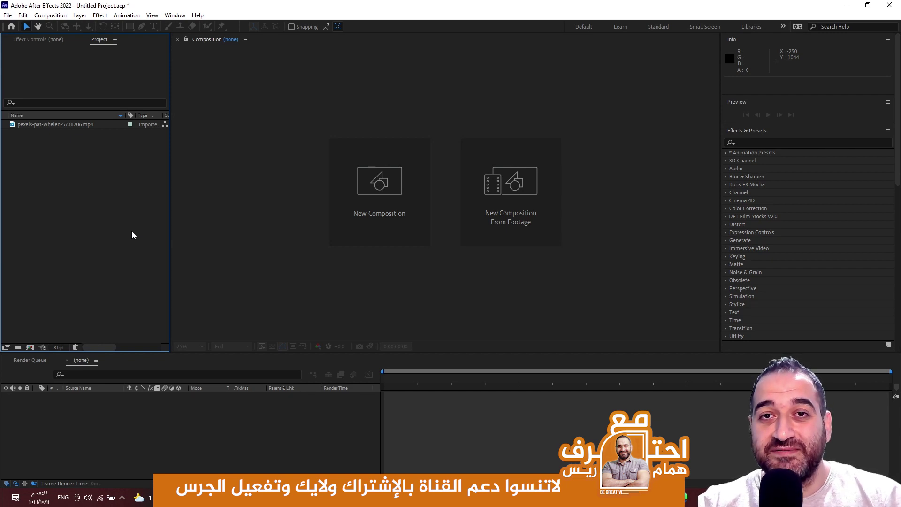
Create the composition pexels-pat-whelen-5738706 from the imported walking clip.
{"action": "left_click_drag", "start_coordinate": [56, 124], "coordinate": [195, 437]}
Play back the walking footage, then return to the start.
{"action": "left_click", "coordinate": [104, 398]}
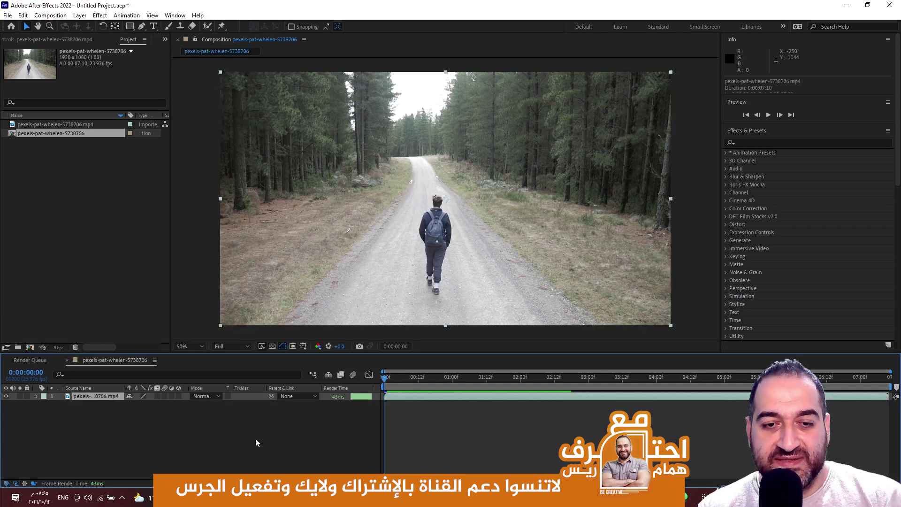
{"action": "key", "text": "space"}
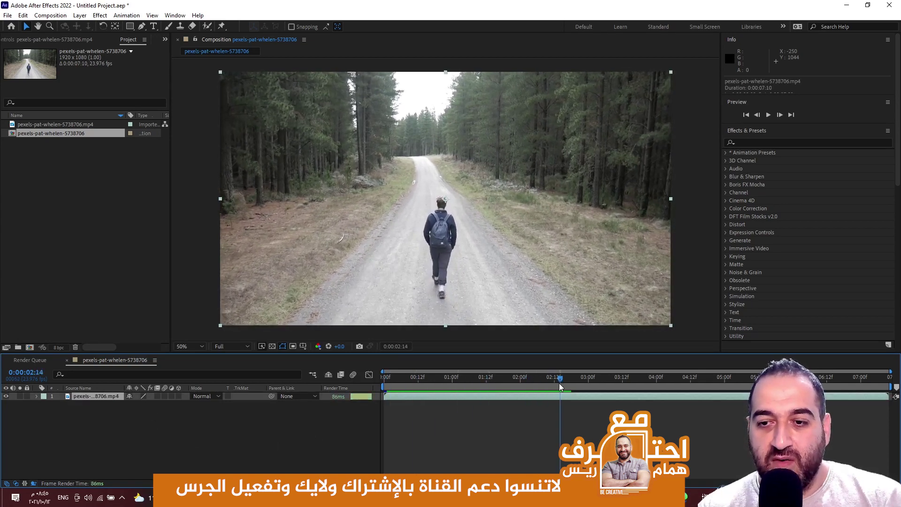
{"action": "left_click", "coordinate": [412, 380]}
{"action": "key", "text": "space"}
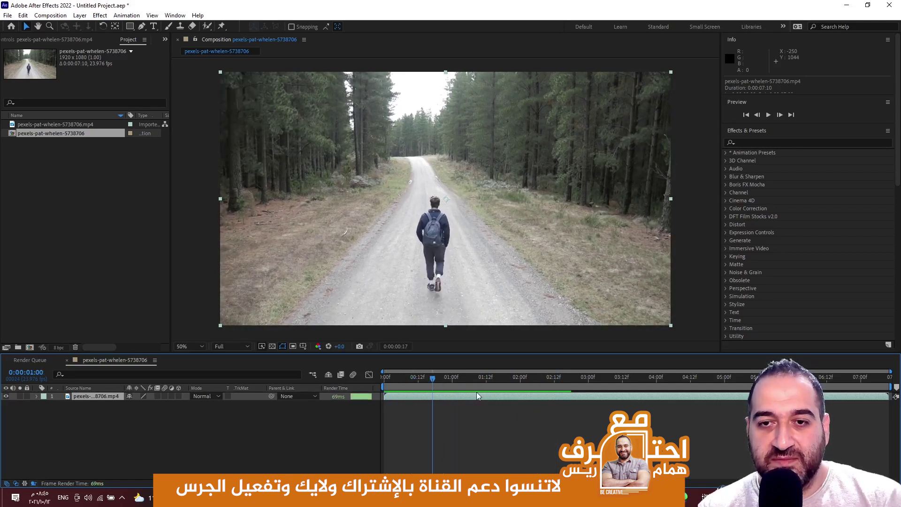
{"action": "key", "text": "Home"}
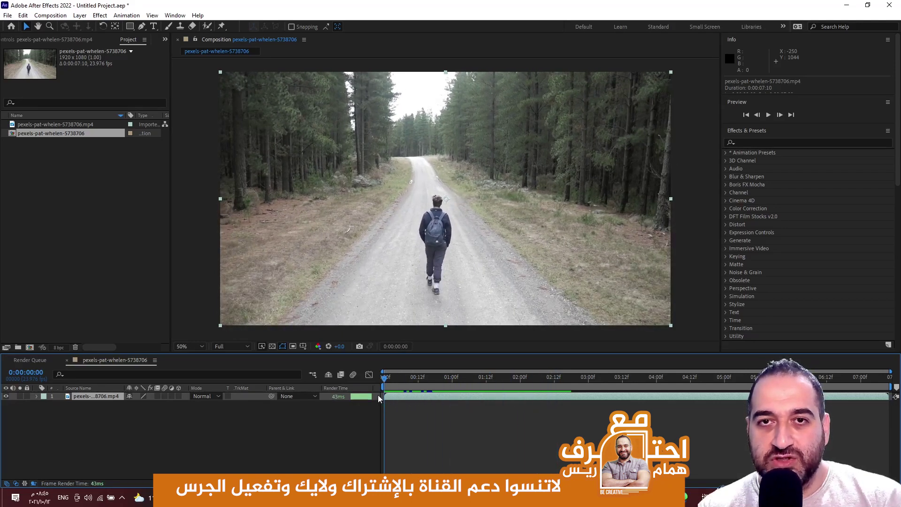
Shorten the work area to end at 02:21 and preview that range.
{"action": "left_click_drag", "start_coordinate": [888, 397], "coordinate": [579, 404]}
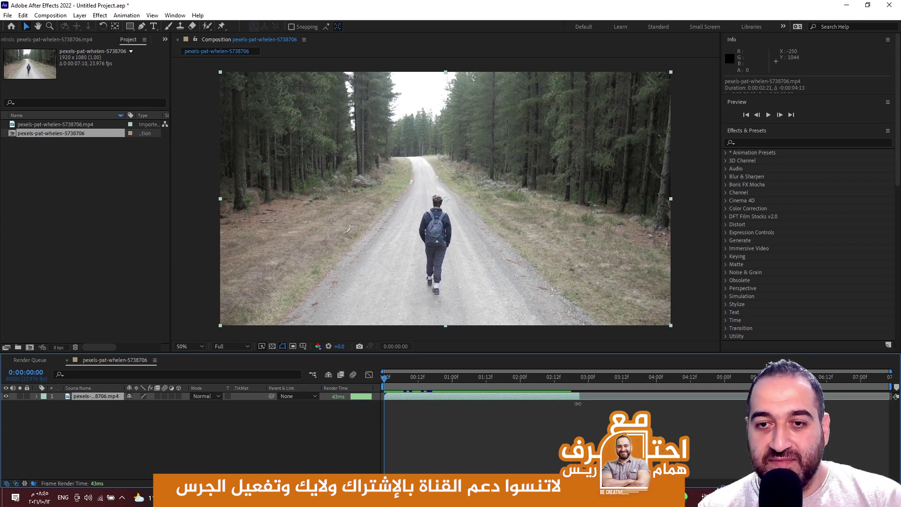
{"action": "left_click_drag", "start_coordinate": [891, 387], "coordinate": [581, 386]}
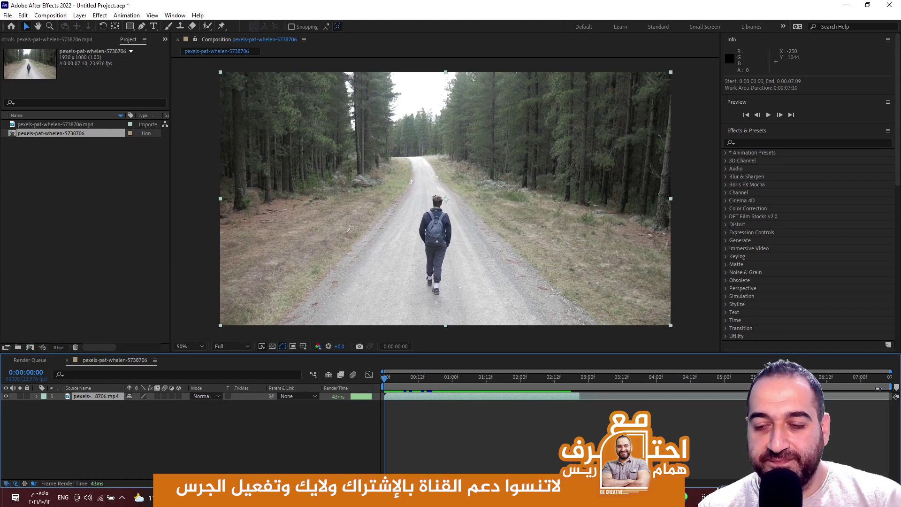
{"action": "key", "text": "space"}
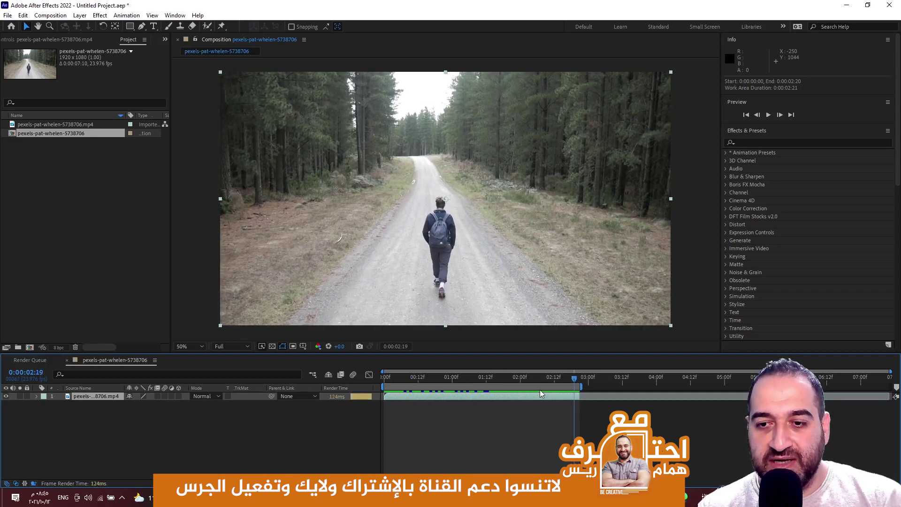
{"action": "key", "text": "space"}
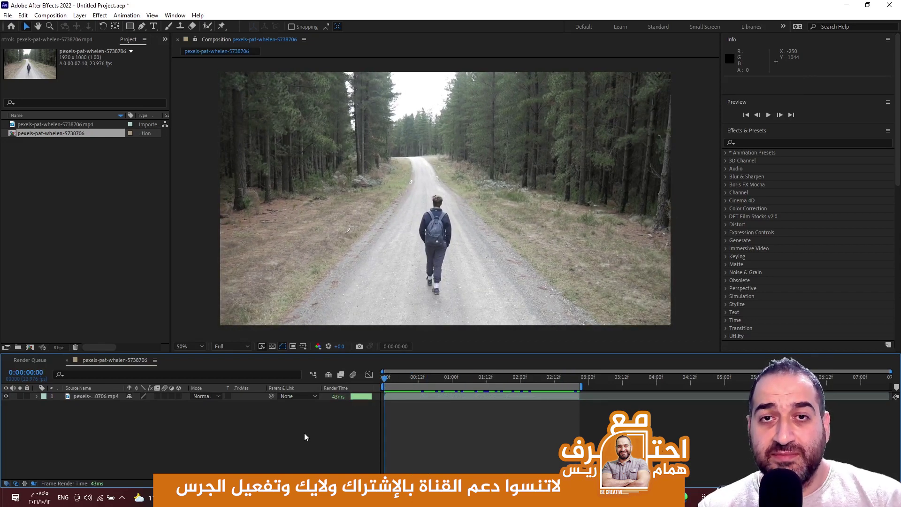
Set the viewer resolution to Half and preview from about 2:13.
{"action": "left_click", "coordinate": [234, 347]}
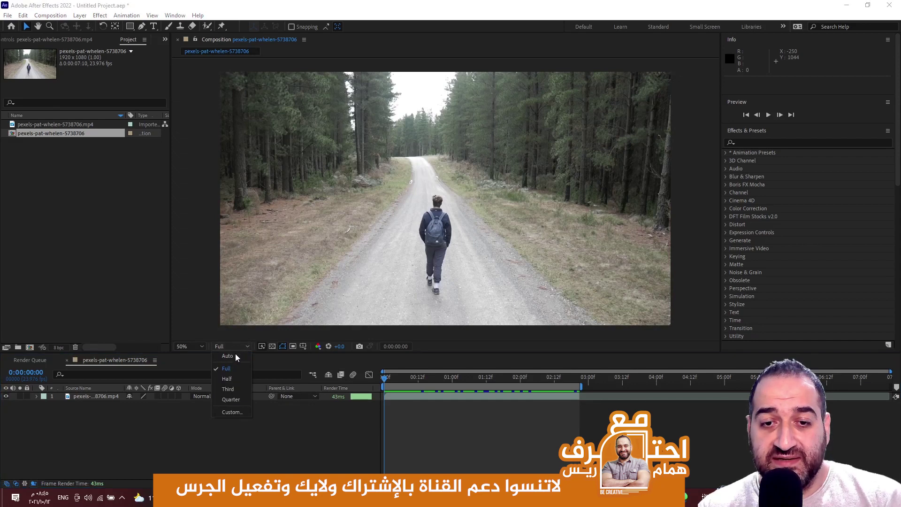
{"action": "left_click", "coordinate": [236, 380]}
{"action": "mouse_move", "coordinate": [382, 385]}
{"action": "left_mouse_down"}
{"action": "mouse_move", "coordinate": [560, 391]}
{"action": "mouse_move", "coordinate": [379, 396]}
{"action": "left_mouse_up"}
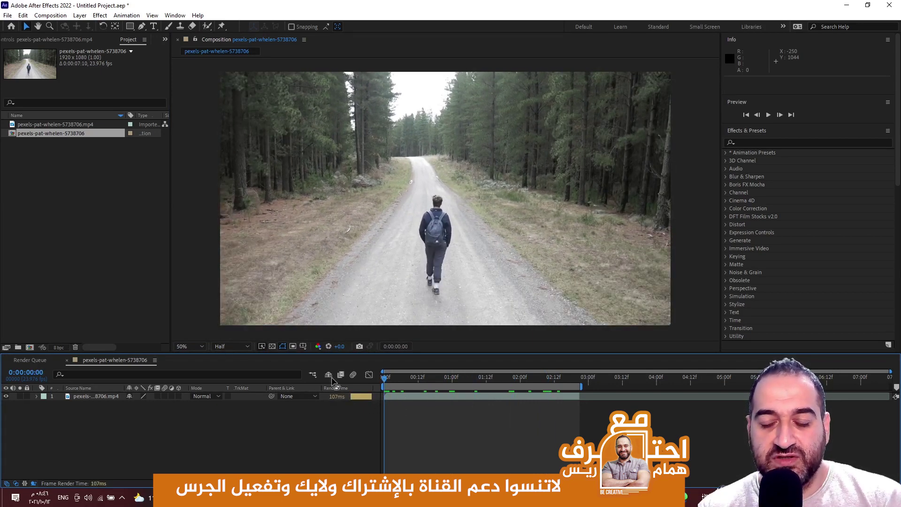
{"action": "key", "text": "space"}
{"action": "key", "text": "space"}
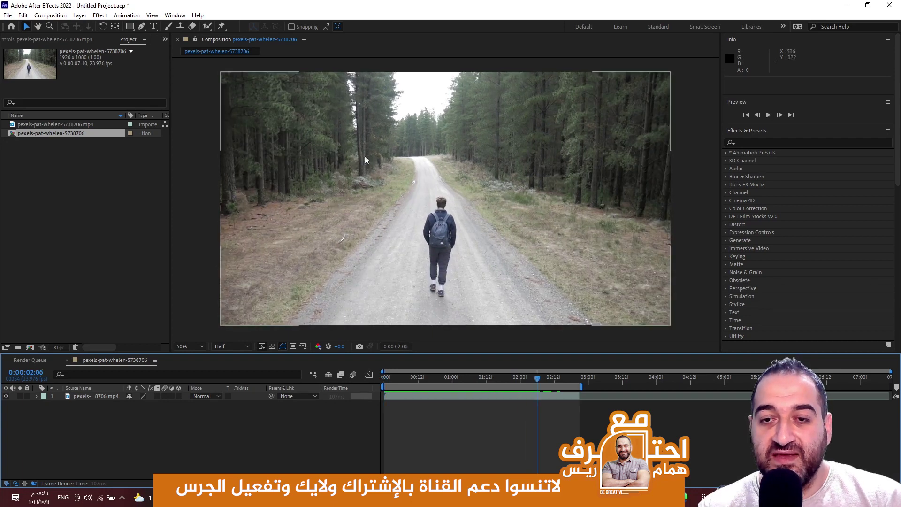
Add Adjustment Layer 1 above the walking clip via New > Adjustment Layer.
{"action": "right_click", "coordinate": [124, 454]}
{"action": "mouse_move", "coordinate": [146, 337]}
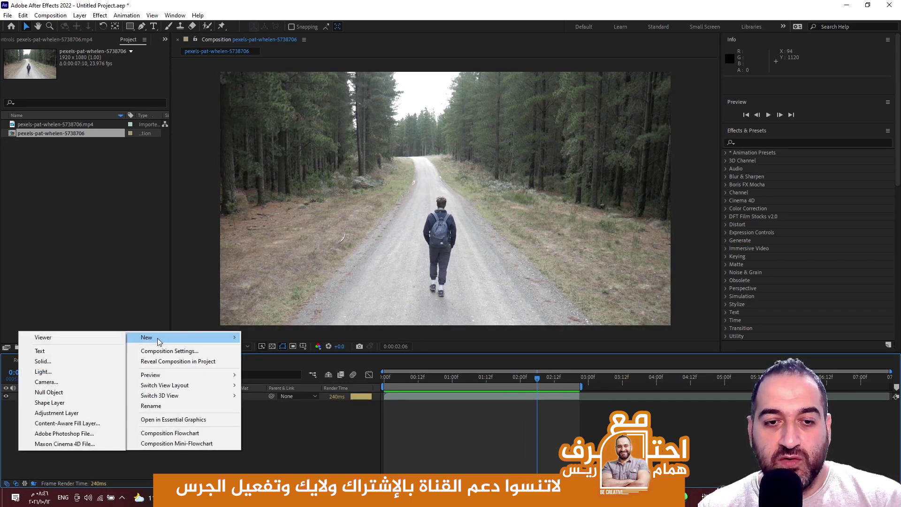
{"action": "left_click", "coordinate": [84, 416]}
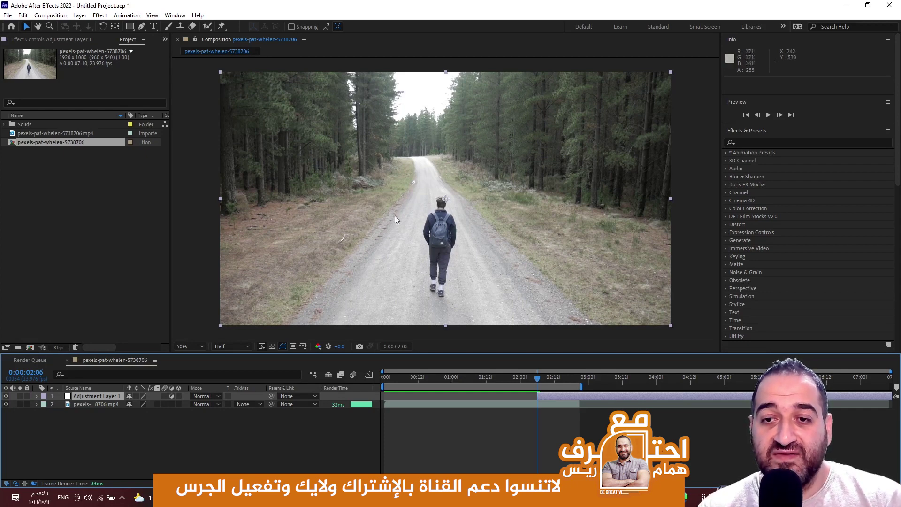
{"action": "left_click", "coordinate": [189, 446]}
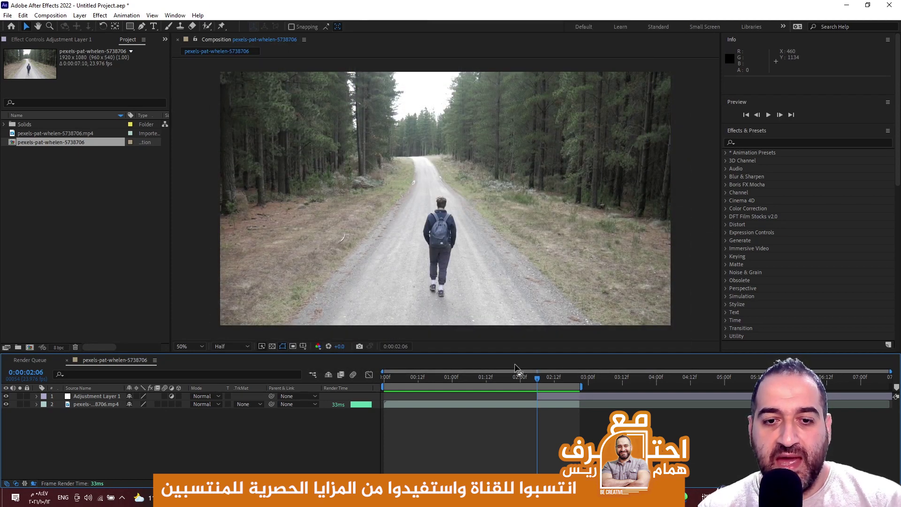
Find CC Rainfall by searching 'rain' and apply it to Adjustment Layer 1.
{"action": "left_click", "coordinate": [756, 143]}
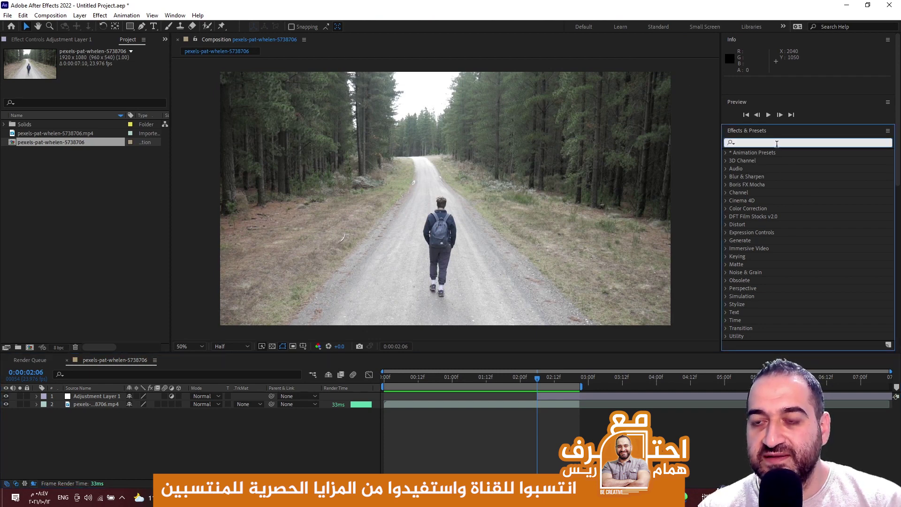
{"action": "type", "text": "rai"}
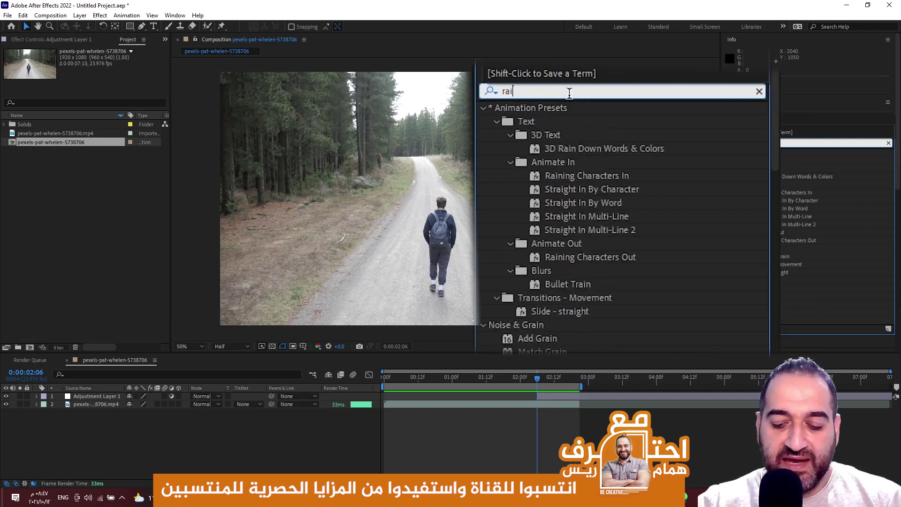
{"action": "type", "text": "n"}
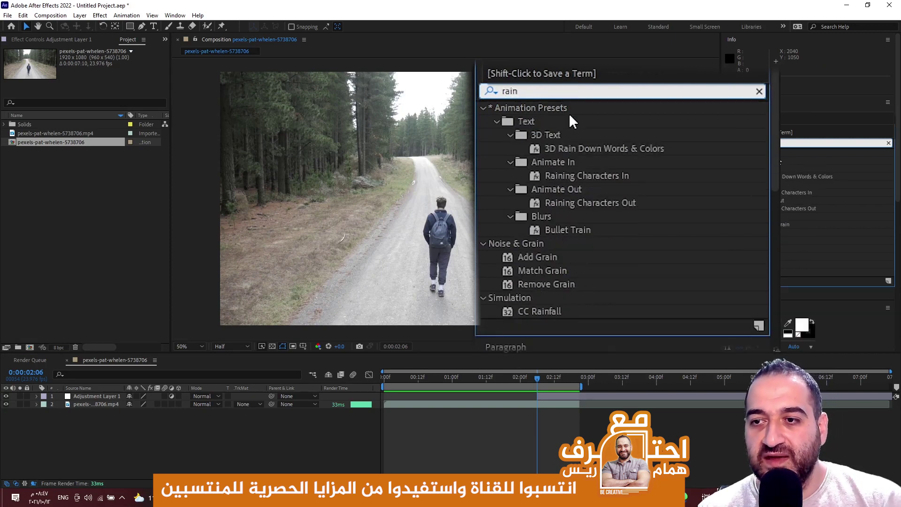
{"action": "scroll", "coordinate": [786, 258], "scroll_direction": "down", "scroll_amount": 2}
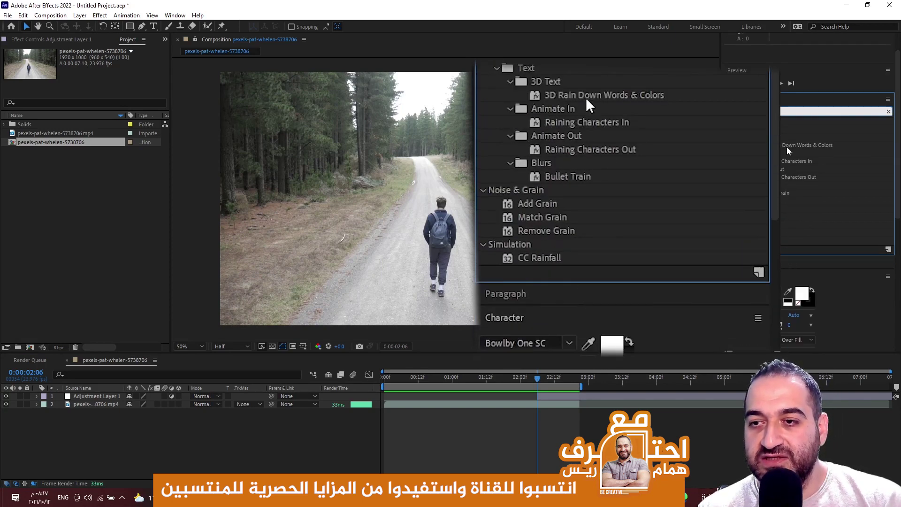
{"action": "left_click", "coordinate": [547, 258]}
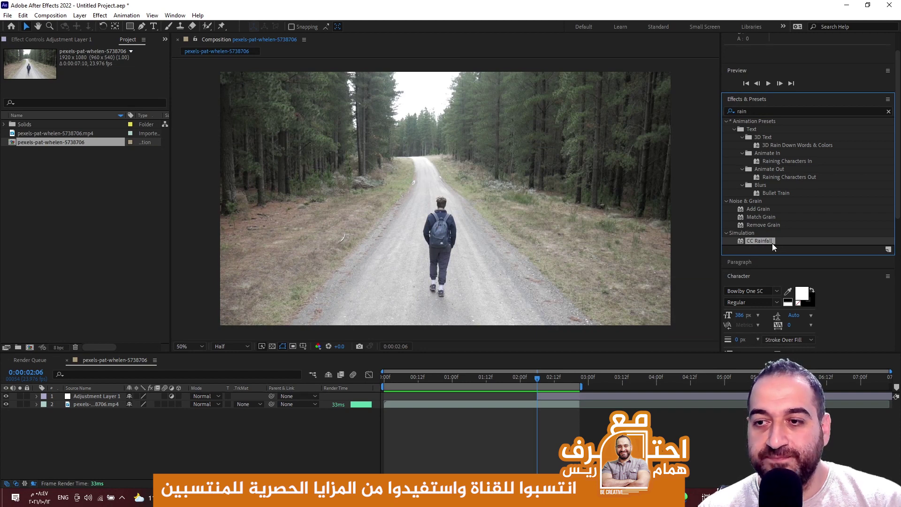
{"action": "left_click_drag", "start_coordinate": [770, 240], "coordinate": [108, 397]}
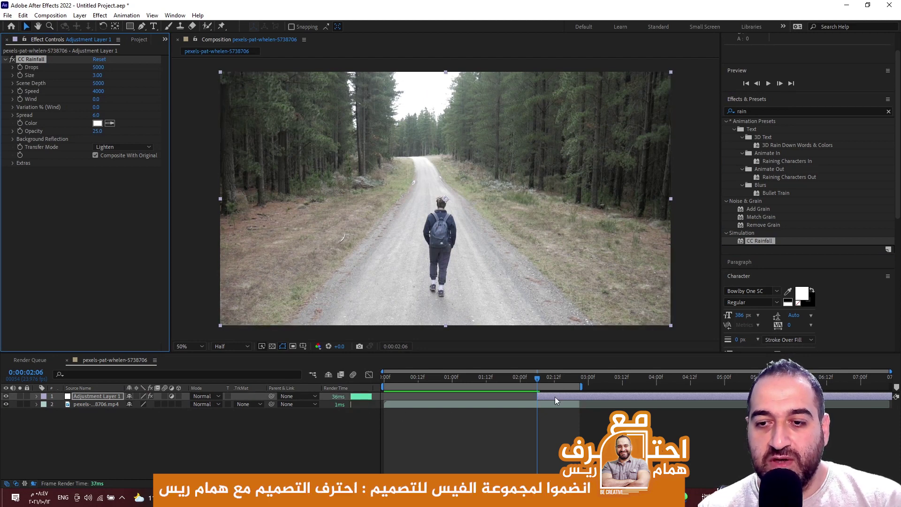
Extend the adjustment layer's in-point to 0:00 and preview the rain.
{"action": "mouse_move", "coordinate": [538, 396]}
{"action": "left_mouse_down"}
{"action": "mouse_move", "coordinate": [400, 410]}
{"action": "mouse_move", "coordinate": [406, 405]}
{"action": "left_mouse_up"}
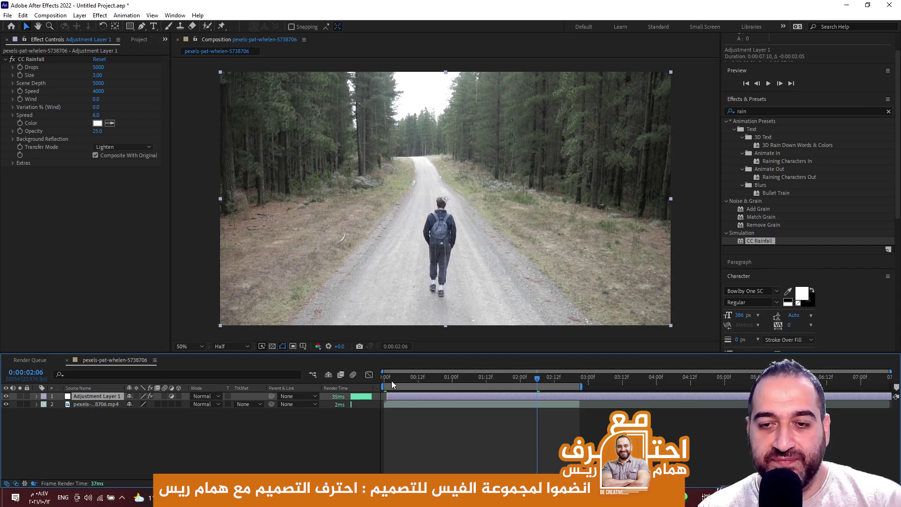
{"action": "left_click", "coordinate": [379, 385]}
{"action": "key", "text": "space"}
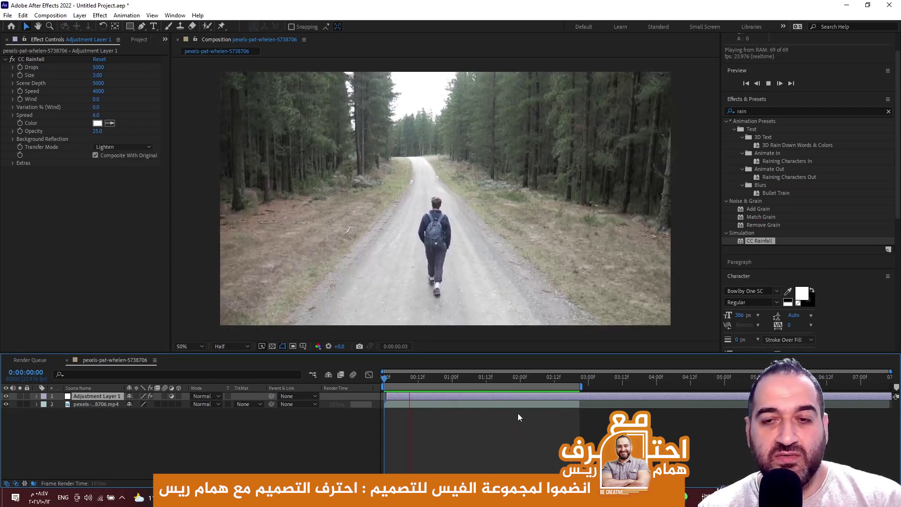
{"action": "key", "text": "space"}
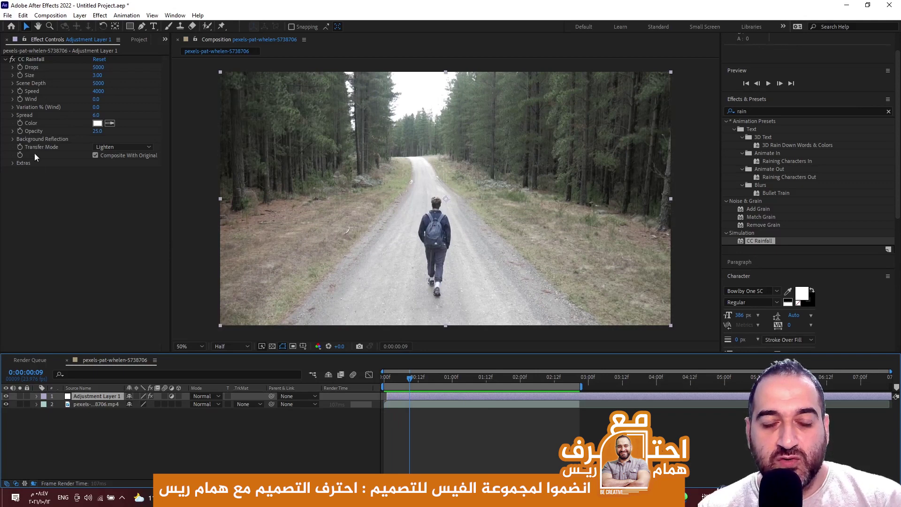
Raise CC Rainfall's Drops from 5000 to 12509, previewing the denser rain.
{"action": "left_click", "coordinate": [12, 66]}
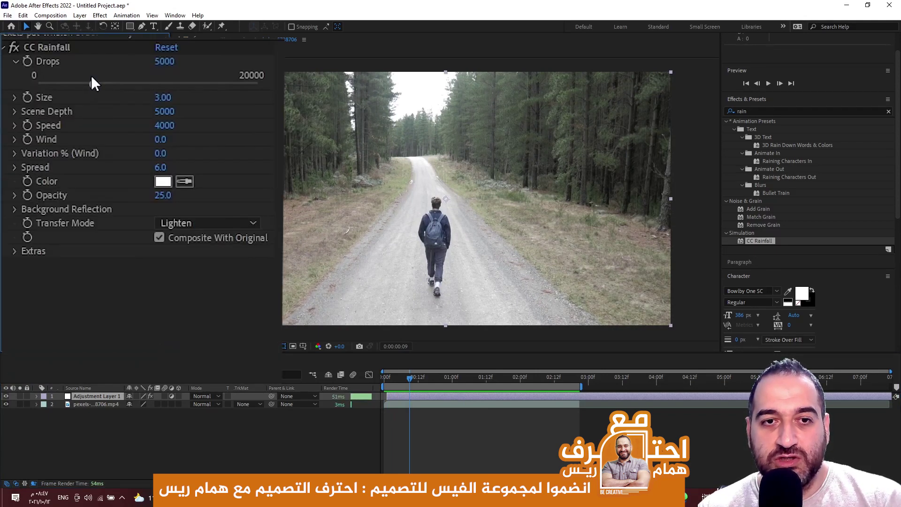
{"action": "left_click_drag", "start_coordinate": [91, 82], "coordinate": [128, 83]}
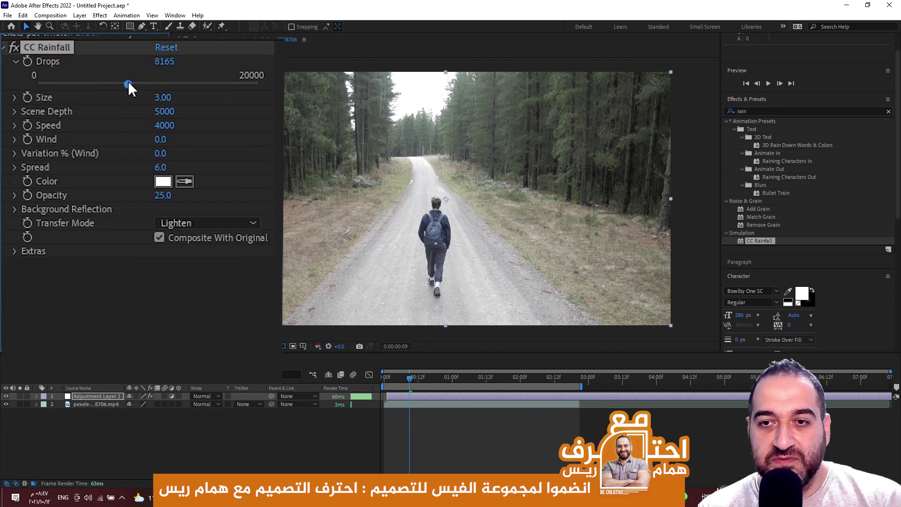
{"action": "mouse_move", "coordinate": [128, 84]}
{"action": "left_mouse_down"}
{"action": "mouse_move", "coordinate": [120, 84]}
{"action": "mouse_move", "coordinate": [215, 75]}
{"action": "mouse_move", "coordinate": [193, 75]}
{"action": "left_mouse_up"}
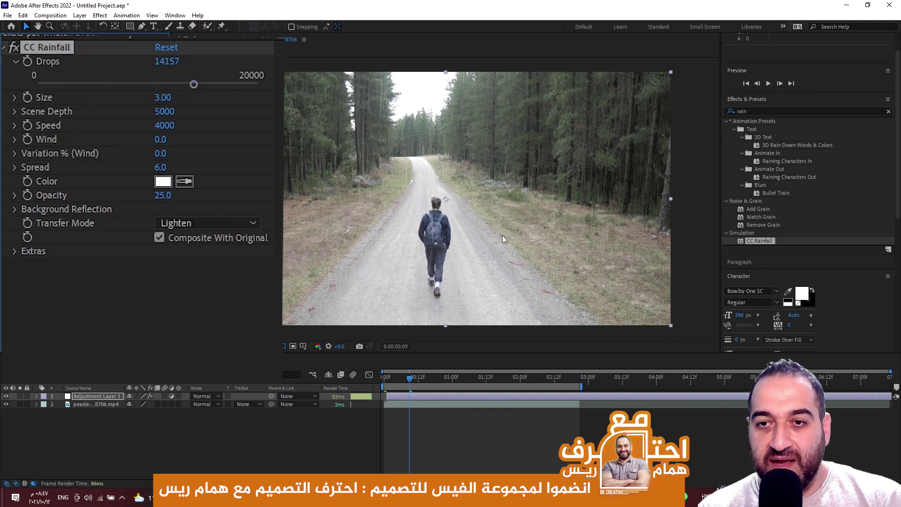
{"action": "key", "text": "space"}
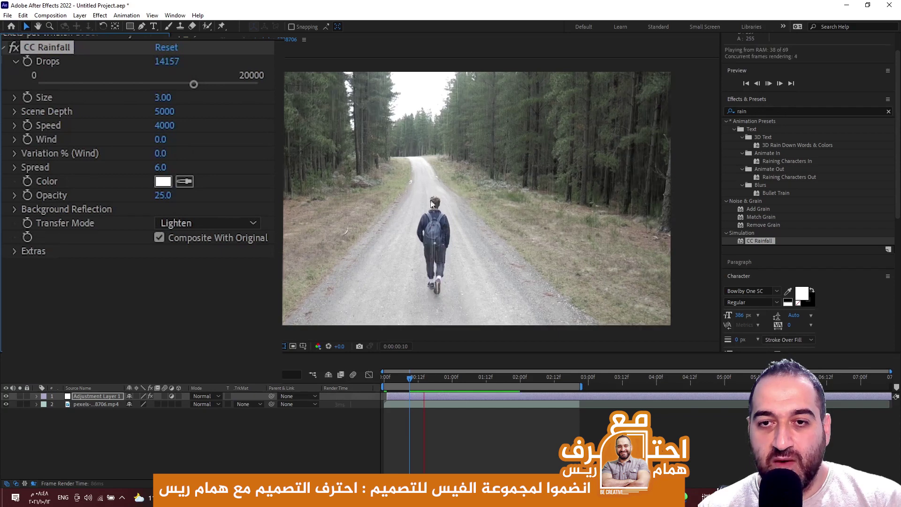
{"action": "key", "text": "space"}
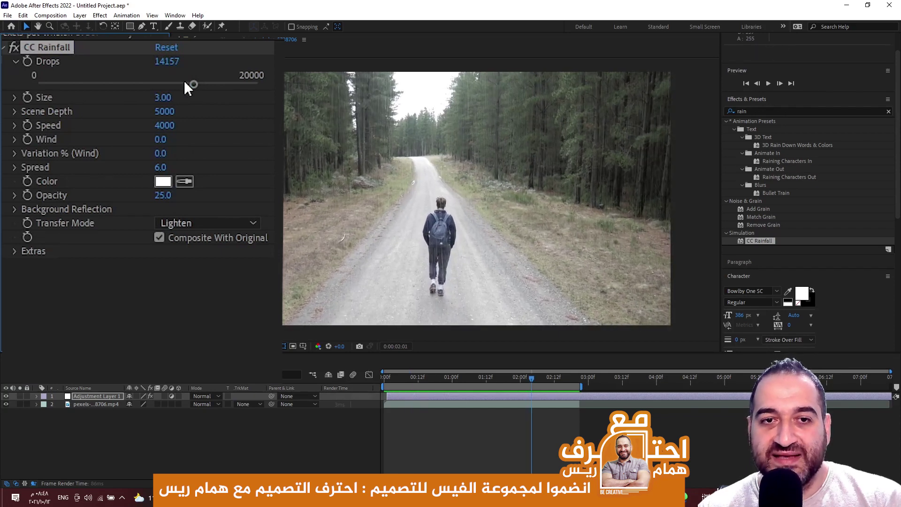
{"action": "left_click_drag", "start_coordinate": [174, 87], "coordinate": [165, 86]}
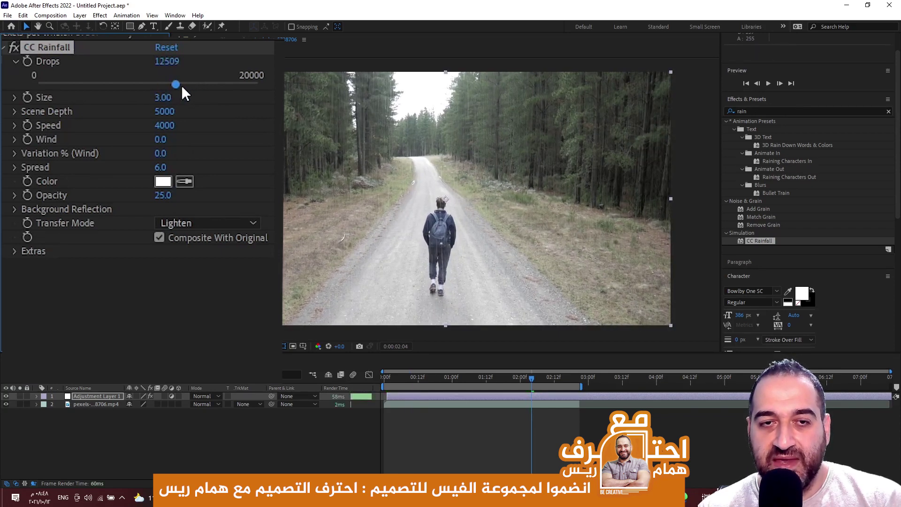
Set raindrop Size to 3.57 and Scene Depth to 4978, then preview.
{"action": "left_click", "coordinate": [14, 97]}
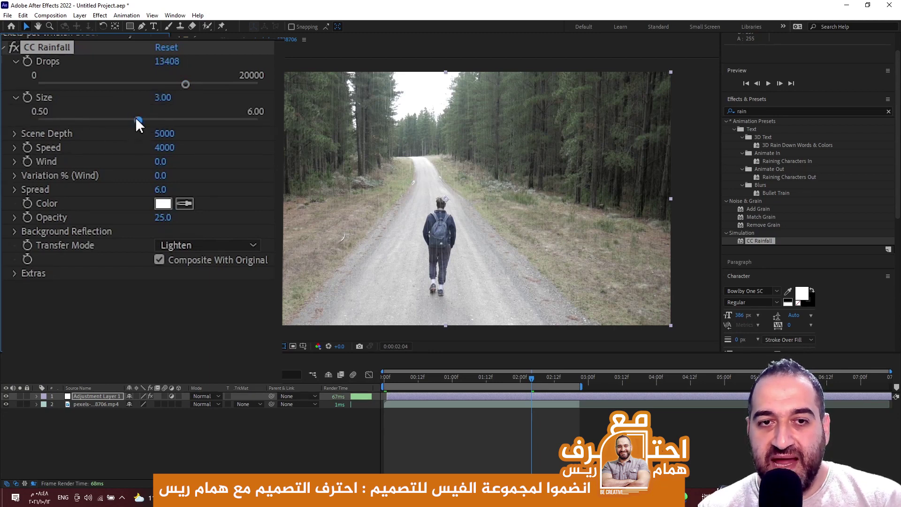
{"action": "mouse_move", "coordinate": [137, 119]}
{"action": "left_mouse_down"}
{"action": "mouse_move", "coordinate": [232, 120]}
{"action": "mouse_move", "coordinate": [135, 120]}
{"action": "mouse_move", "coordinate": [161, 122]}
{"action": "left_mouse_up"}
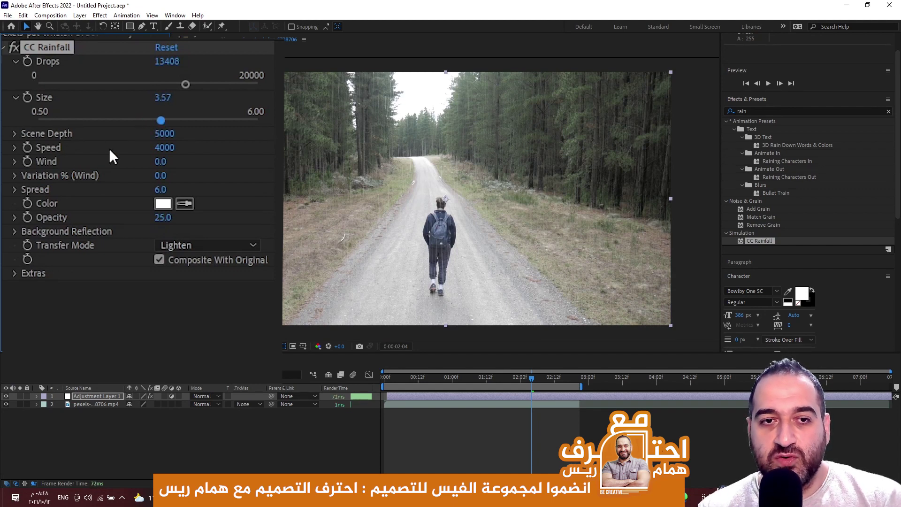
{"action": "left_click", "coordinate": [15, 133]}
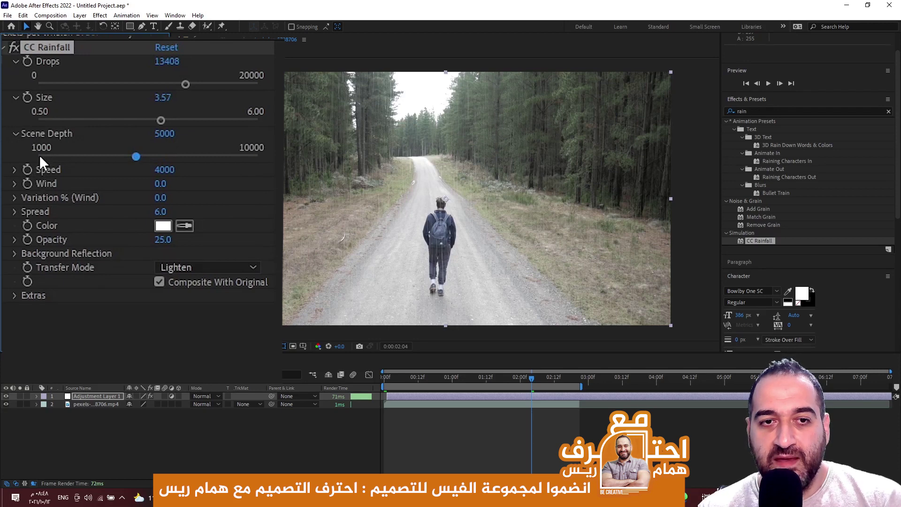
{"action": "left_click_drag", "start_coordinate": [135, 156], "coordinate": [146, 156]}
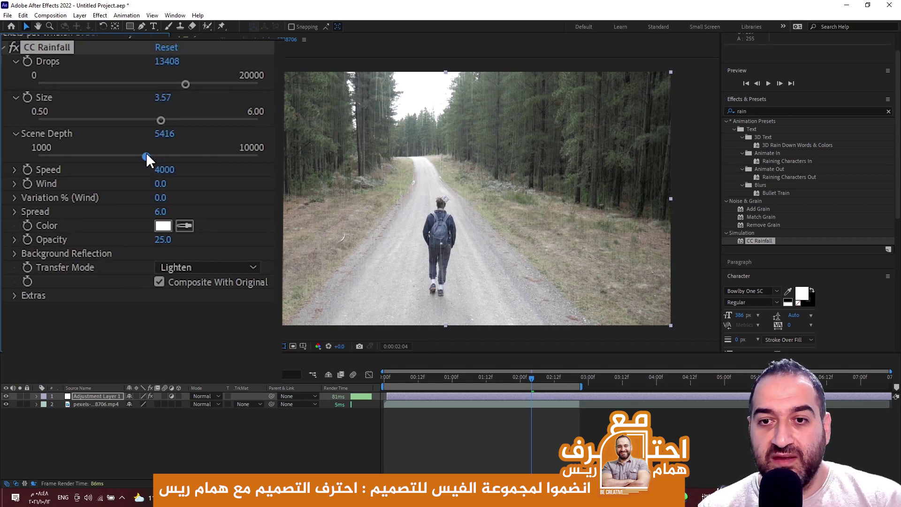
{"action": "mouse_move", "coordinate": [146, 156]}
{"action": "left_mouse_down"}
{"action": "mouse_move", "coordinate": [153, 154]}
{"action": "mouse_move", "coordinate": [135, 155]}
{"action": "left_mouse_up"}
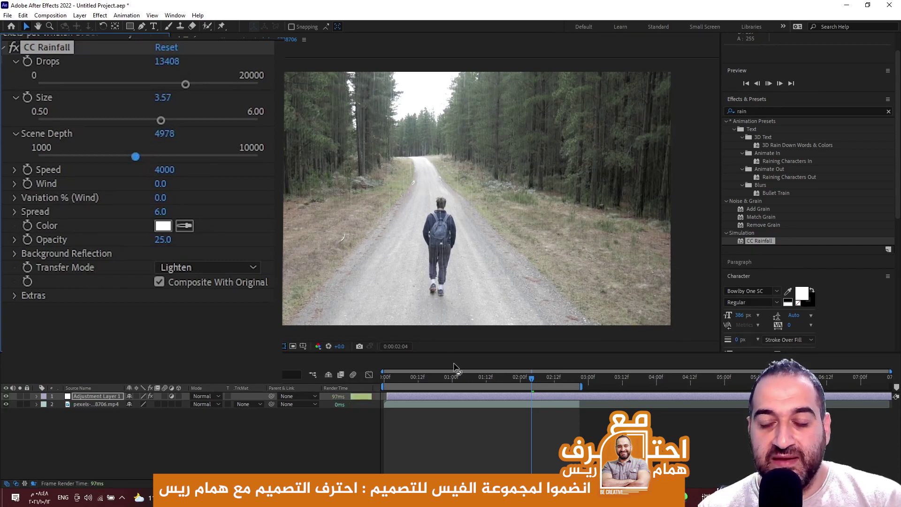
{"action": "key", "text": "space"}
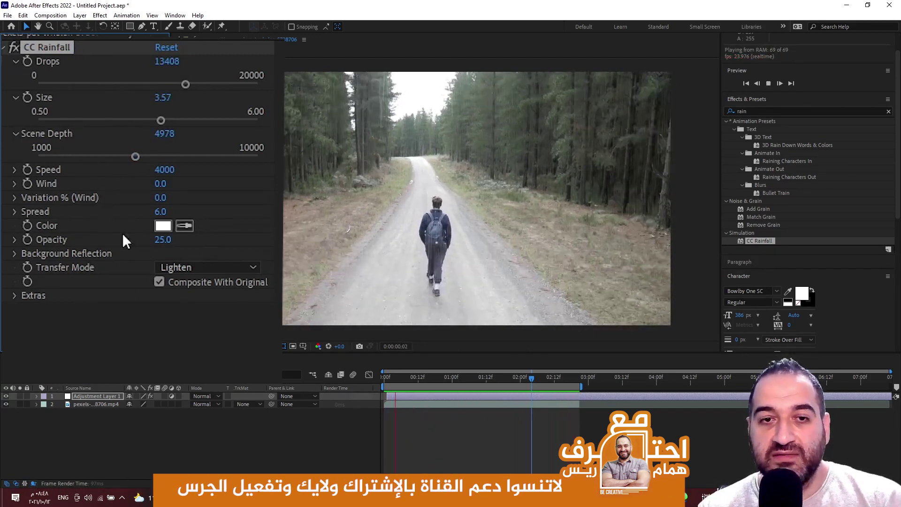
Set rain Speed to 3438 and Wind to 16.9, then preview from frame zero.
{"action": "key", "text": "space"}
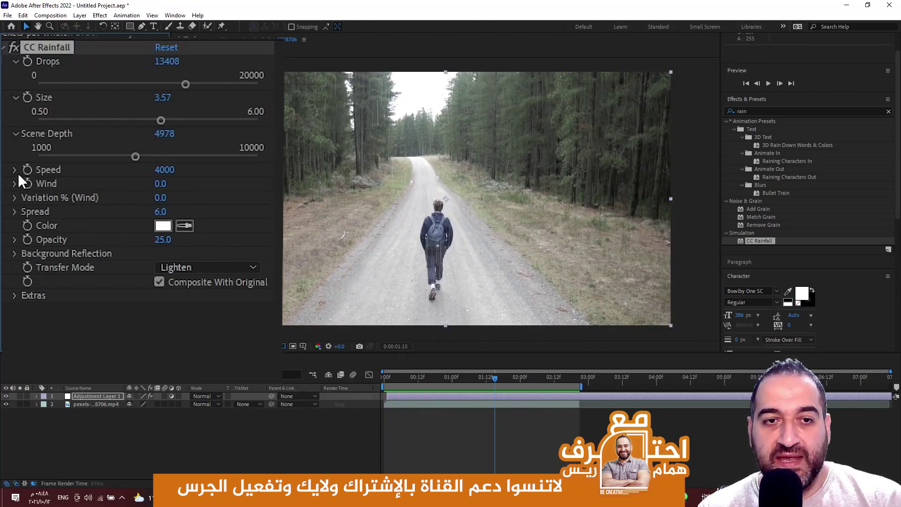
{"action": "left_click", "coordinate": [15, 170]}
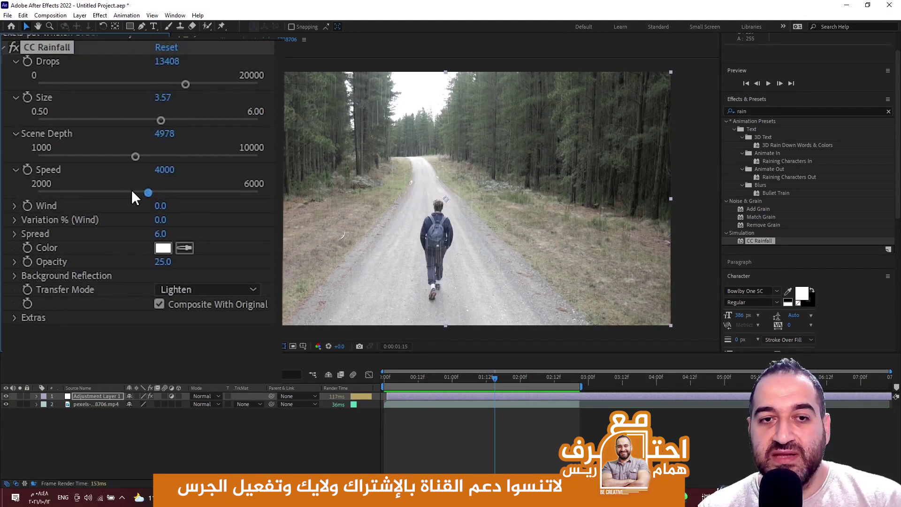
{"action": "mouse_move", "coordinate": [148, 192]}
{"action": "left_mouse_down"}
{"action": "mouse_move", "coordinate": [156, 193]}
{"action": "mouse_move", "coordinate": [118, 194]}
{"action": "left_mouse_up"}
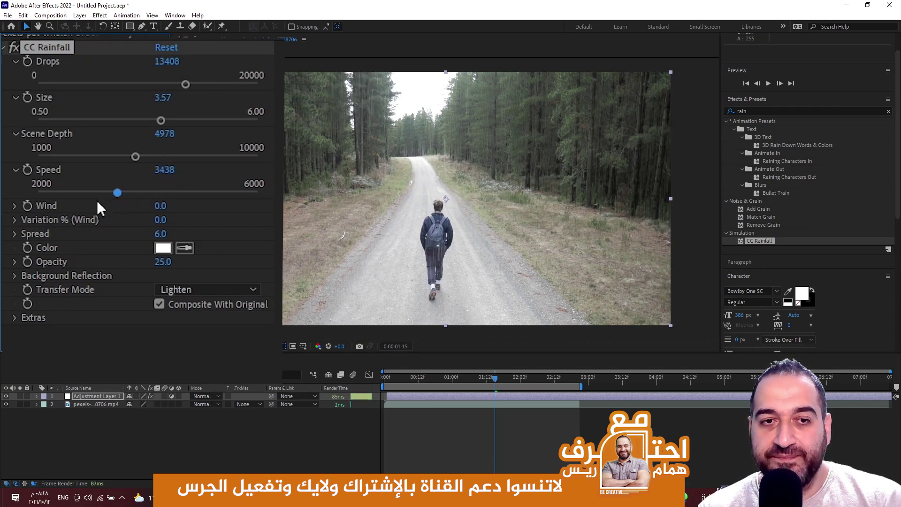
{"action": "left_click", "coordinate": [14, 206]}
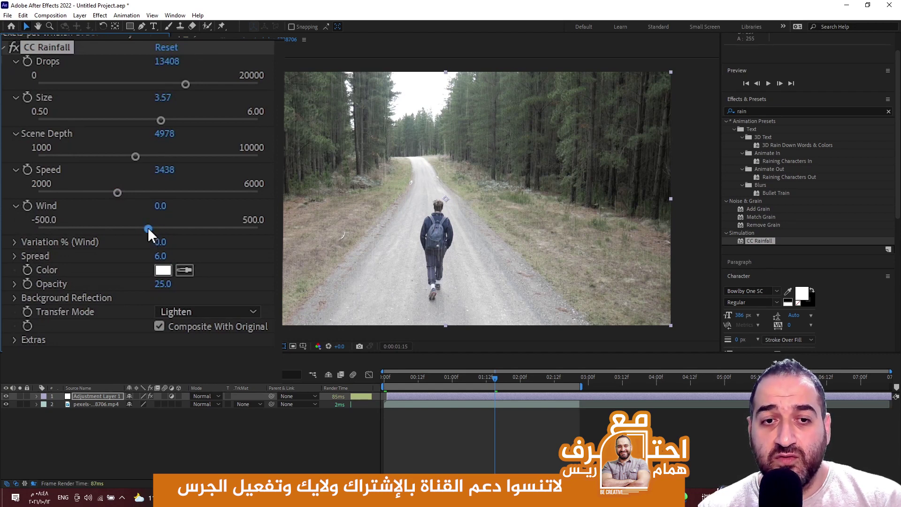
{"action": "mouse_move", "coordinate": [148, 228]}
{"action": "left_mouse_down"}
{"action": "mouse_move", "coordinate": [193, 231]}
{"action": "mouse_move", "coordinate": [139, 231]}
{"action": "mouse_move", "coordinate": [151, 231]}
{"action": "left_mouse_up"}
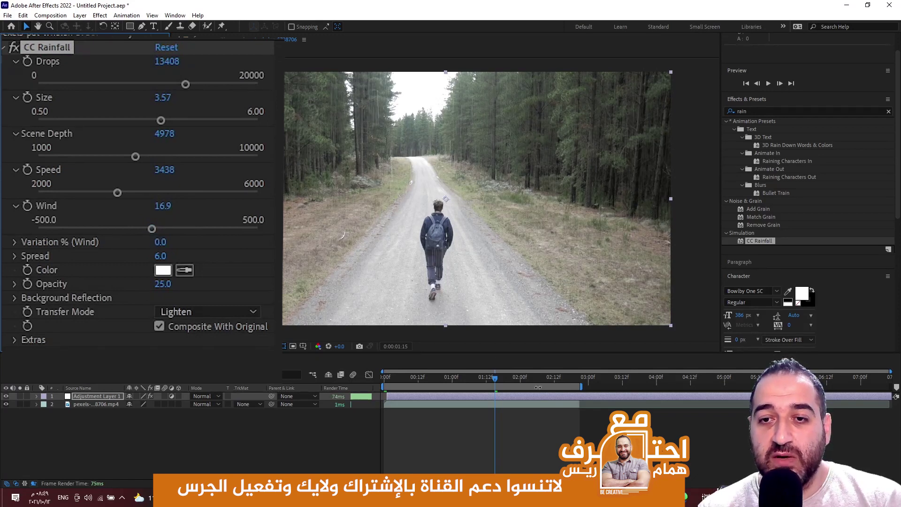
{"action": "left_click_drag", "start_coordinate": [494, 379], "coordinate": [368, 387]}
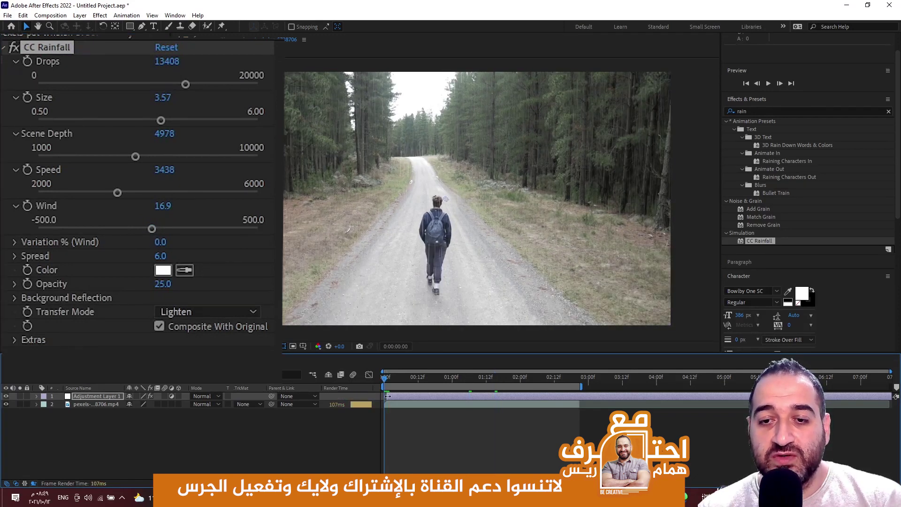
{"action": "key", "text": "space"}
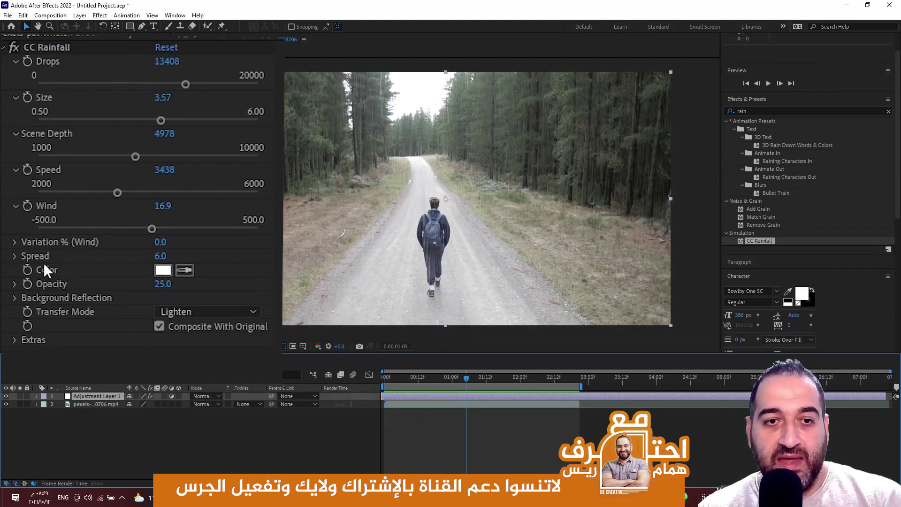
Set Wind Variation to 18.4% and Spread to 0, leaving the rain colour white.
{"action": "key", "text": "space"}
{"action": "left_click", "coordinate": [11, 243]}
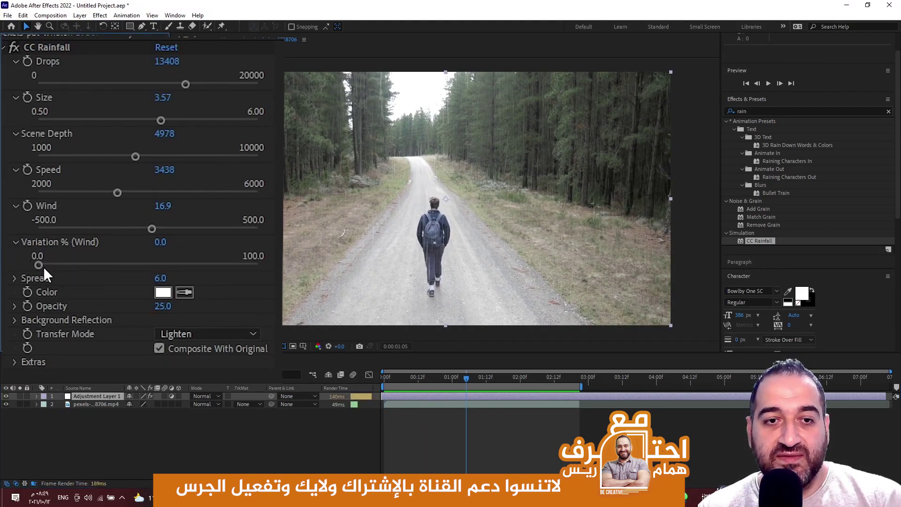
{"action": "mouse_move", "coordinate": [40, 264]}
{"action": "left_mouse_down"}
{"action": "mouse_move", "coordinate": [167, 262]}
{"action": "mouse_move", "coordinate": [79, 265]}
{"action": "left_mouse_up"}
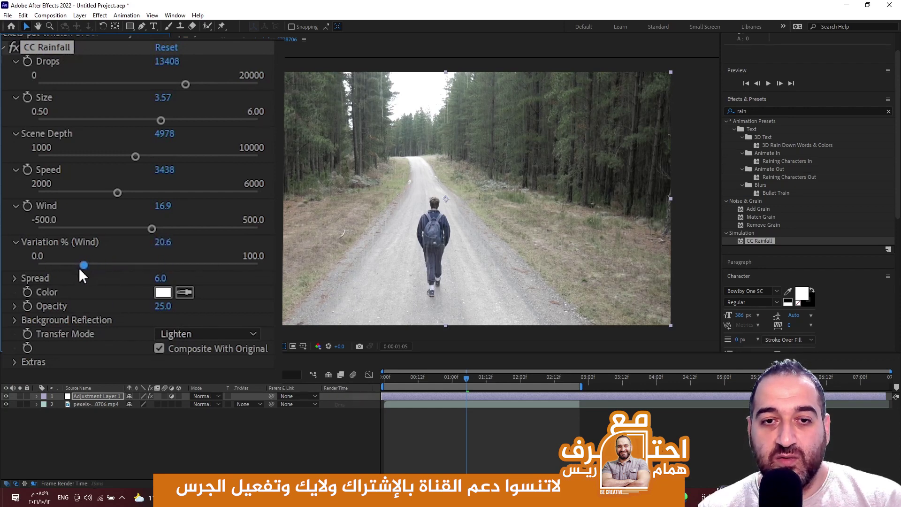
{"action": "left_click", "coordinate": [15, 242]}
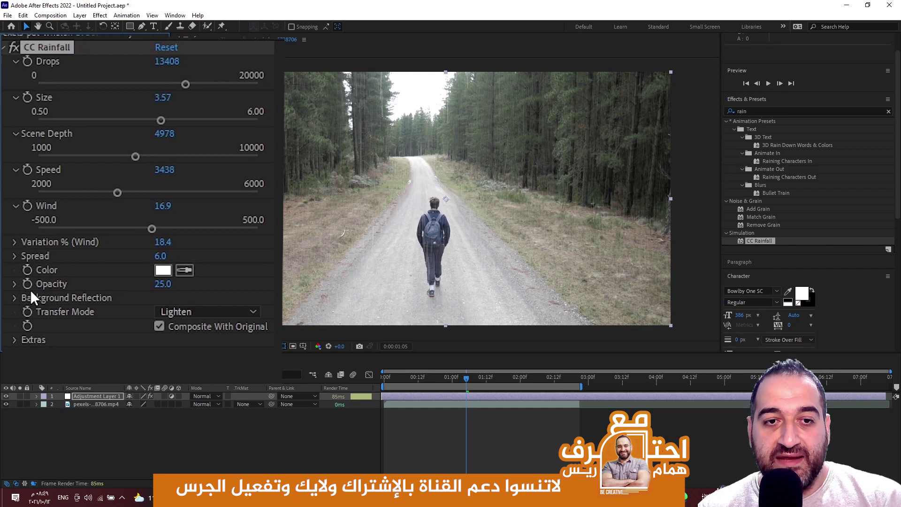
{"action": "left_click", "coordinate": [15, 256]}
{"action": "mouse_move", "coordinate": [67, 279]}
{"action": "left_mouse_down"}
{"action": "mouse_move", "coordinate": [128, 273]}
{"action": "mouse_move", "coordinate": [30, 274]}
{"action": "left_mouse_up"}
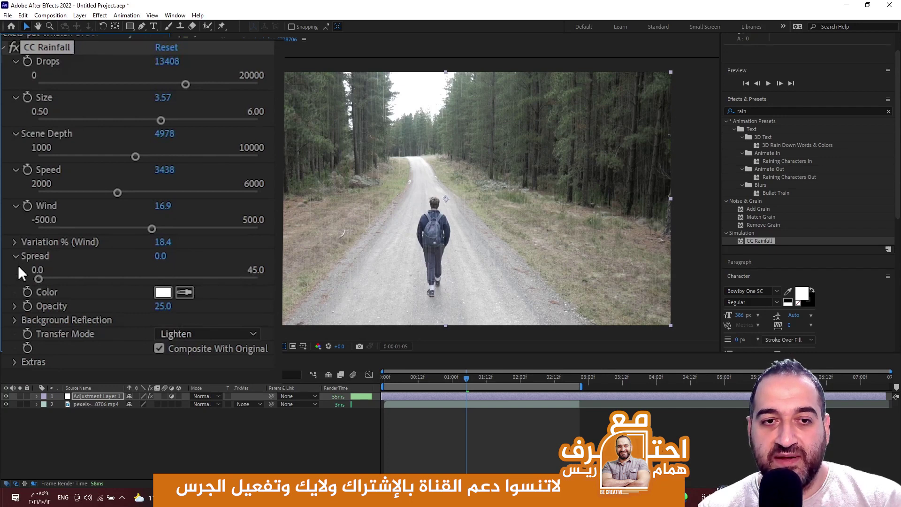
{"action": "left_click", "coordinate": [17, 256]}
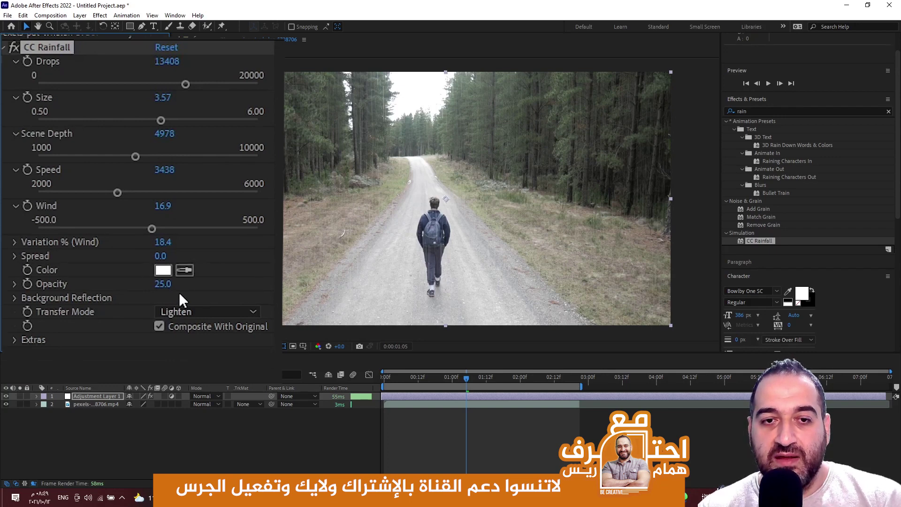
{"action": "left_click", "coordinate": [165, 271]}
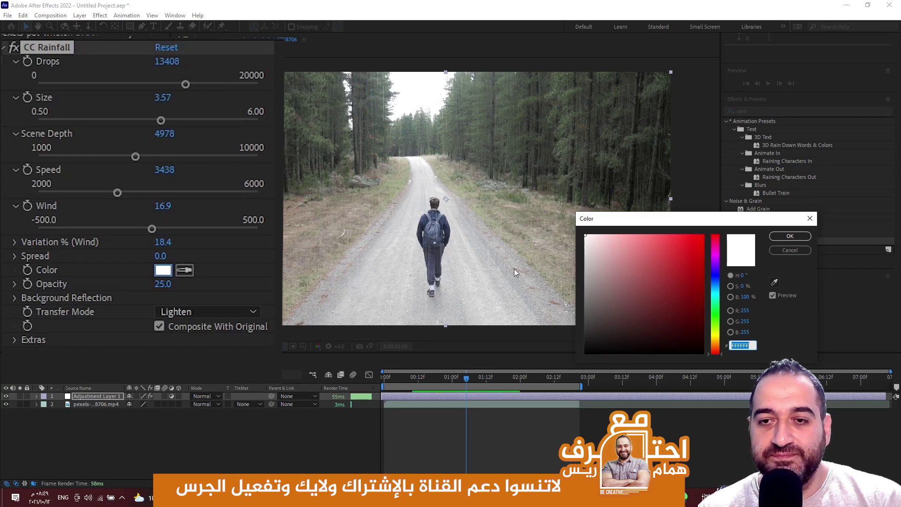
{"action": "left_click", "coordinate": [789, 250]}
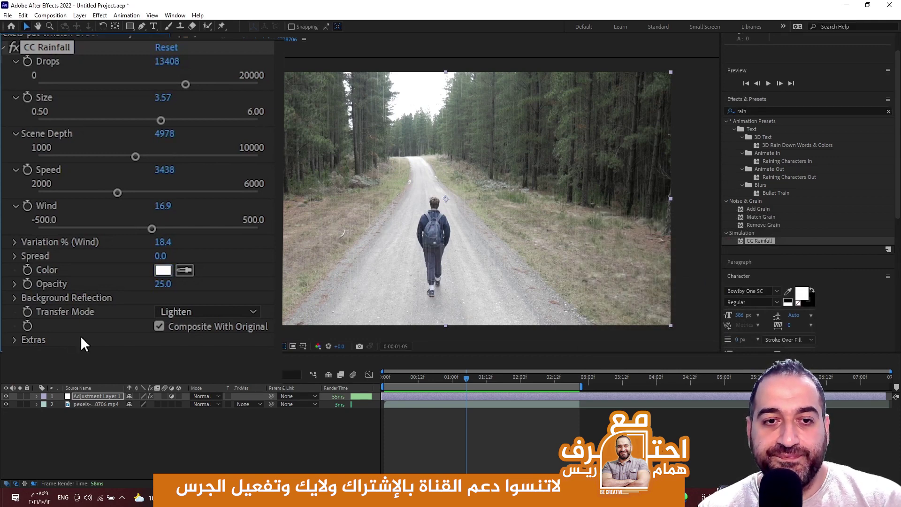
Scrub Background Reflection Influence to lower values, previewing the rain in between.
{"action": "left_click", "coordinate": [16, 297]}
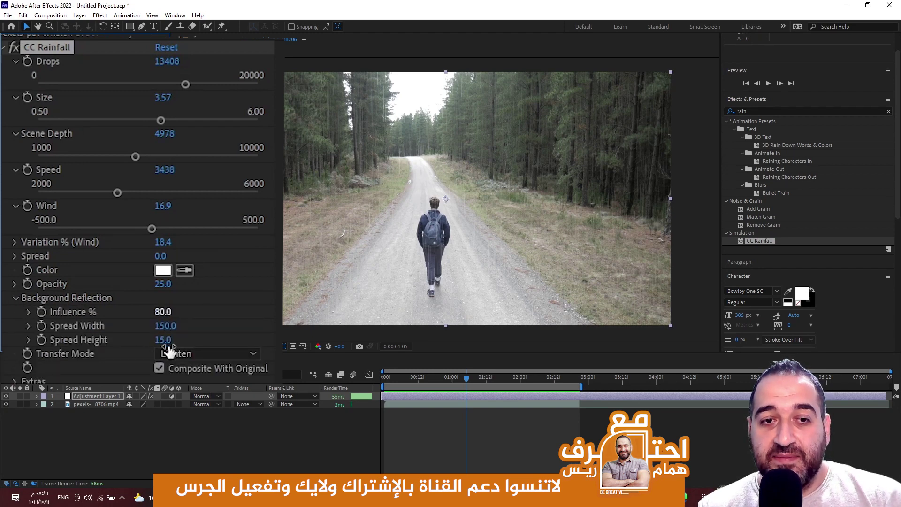
{"action": "left_click_drag", "start_coordinate": [163, 312], "coordinate": [265, 304]}
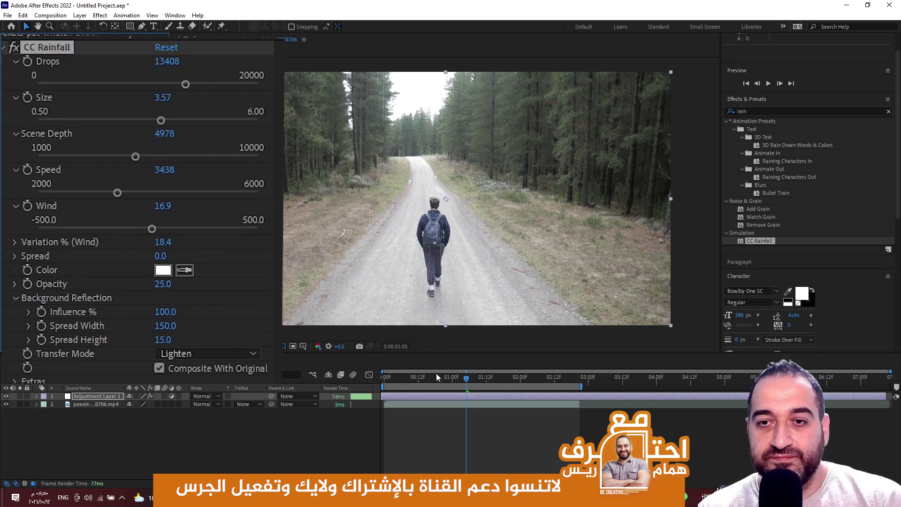
{"action": "key", "text": "space"}
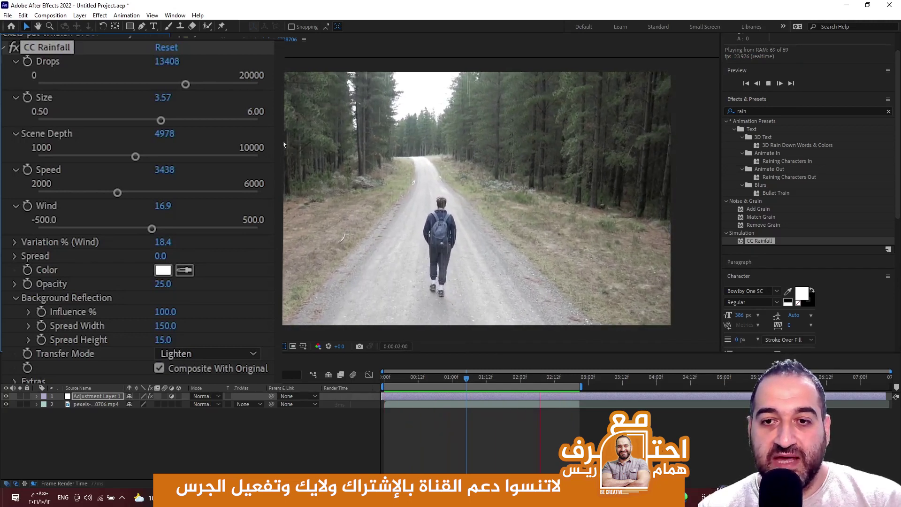
{"action": "key", "text": "space"}
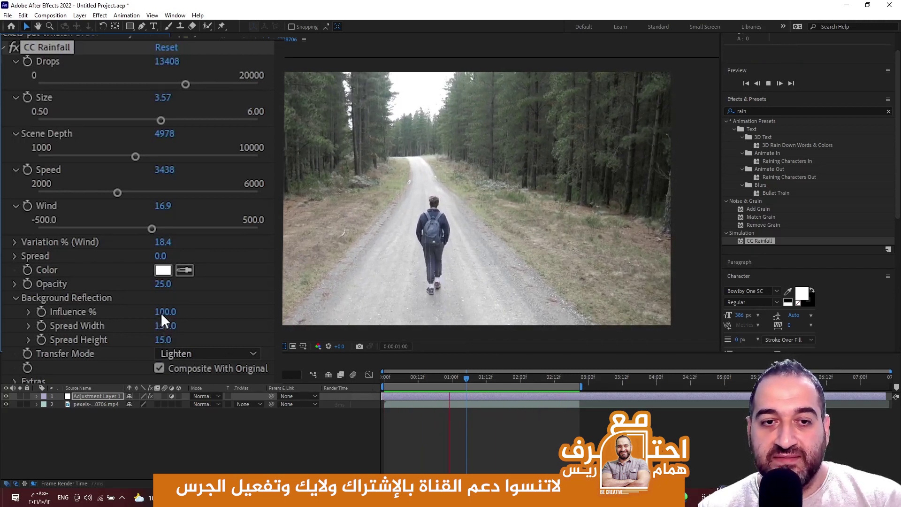
{"action": "left_click", "coordinate": [162, 314]}
{"action": "left_click_drag", "start_coordinate": [127, 317], "coordinate": [73, 312]}
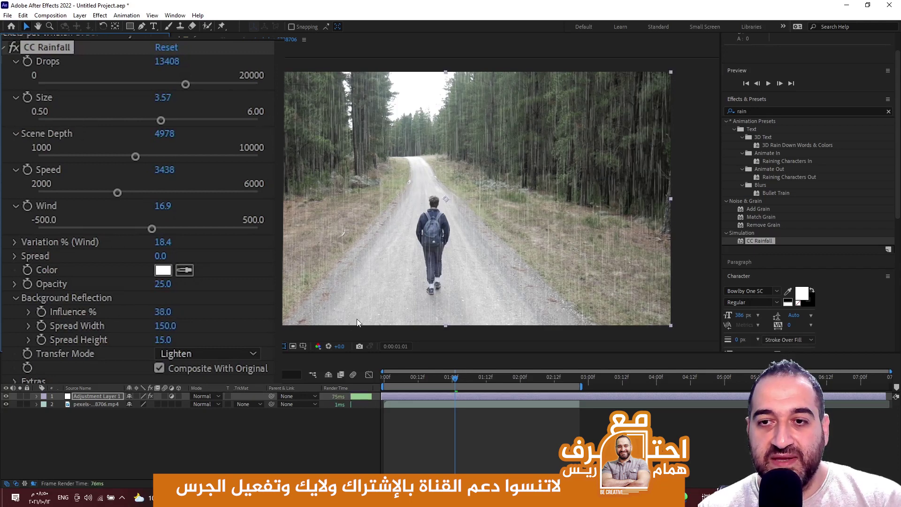
{"action": "key", "text": "space"}
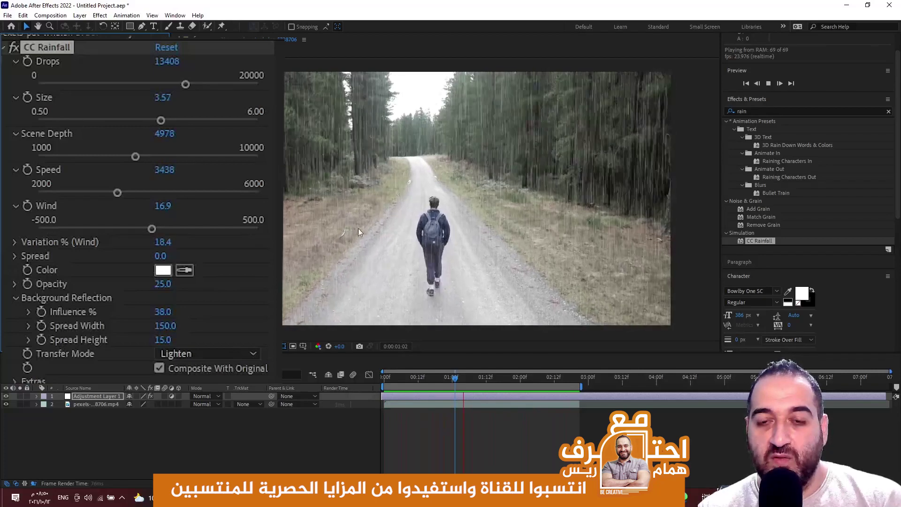
{"action": "key", "text": "space"}
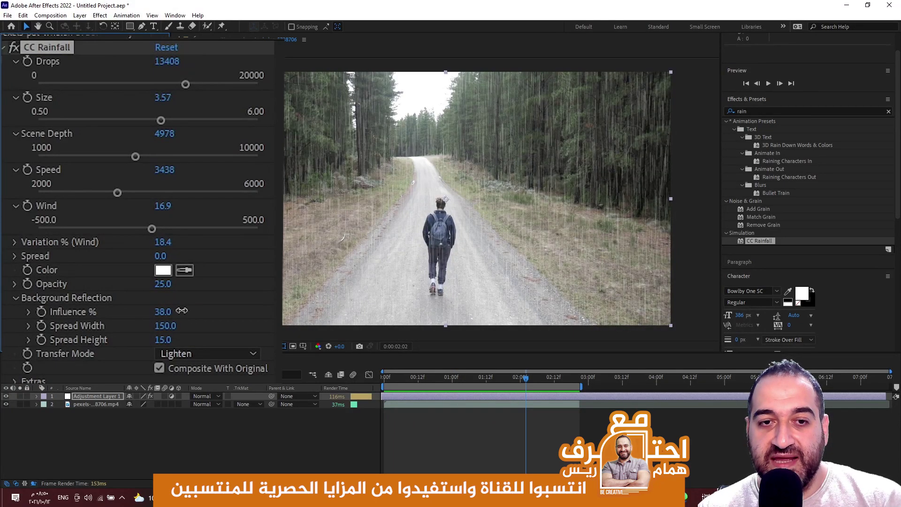
Enter 65% Background Reflection Influence and preview from the first frame.
{"action": "mouse_move", "coordinate": [183, 309]}
{"action": "left_mouse_down"}
{"action": "mouse_move", "coordinate": [165, 312]}
{"action": "mouse_move", "coordinate": [231, 312]}
{"action": "mouse_move", "coordinate": [199, 322]}
{"action": "left_mouse_up"}
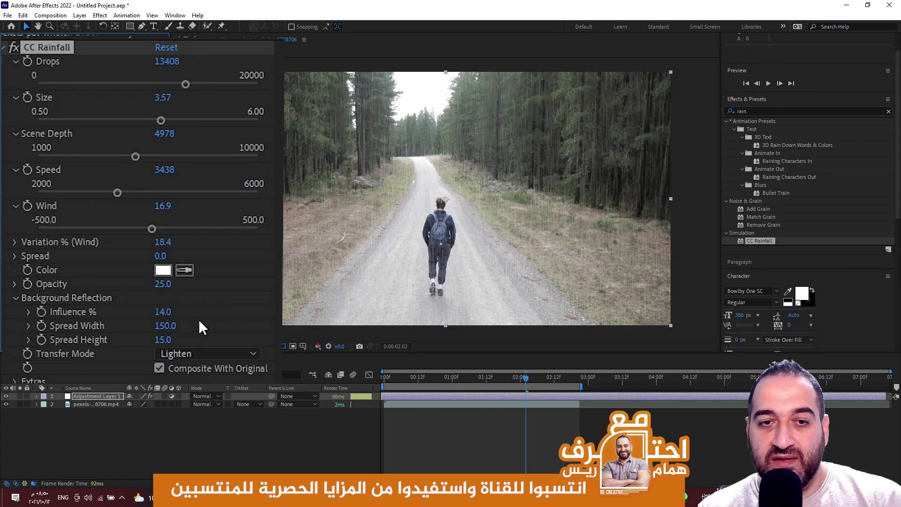
{"action": "left_click", "coordinate": [163, 313]}
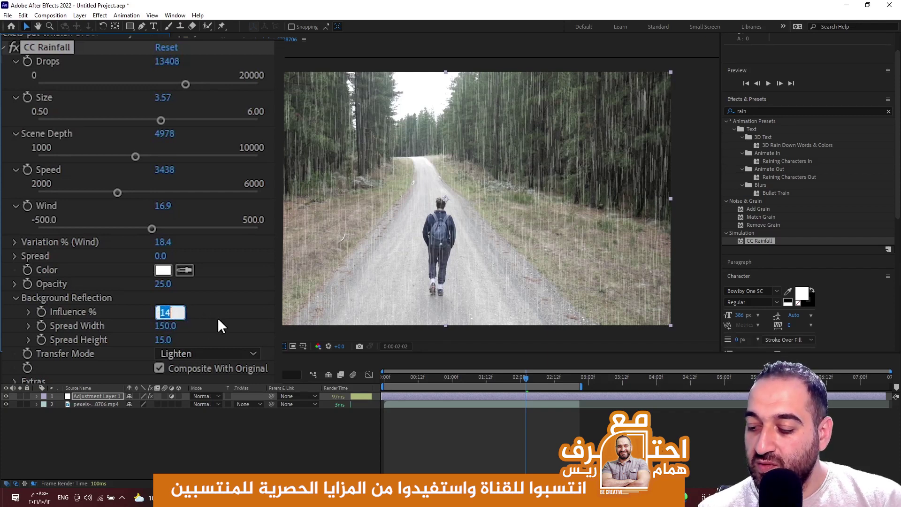
{"action": "type", "text": "65"}
{"action": "key", "text": "Return"}
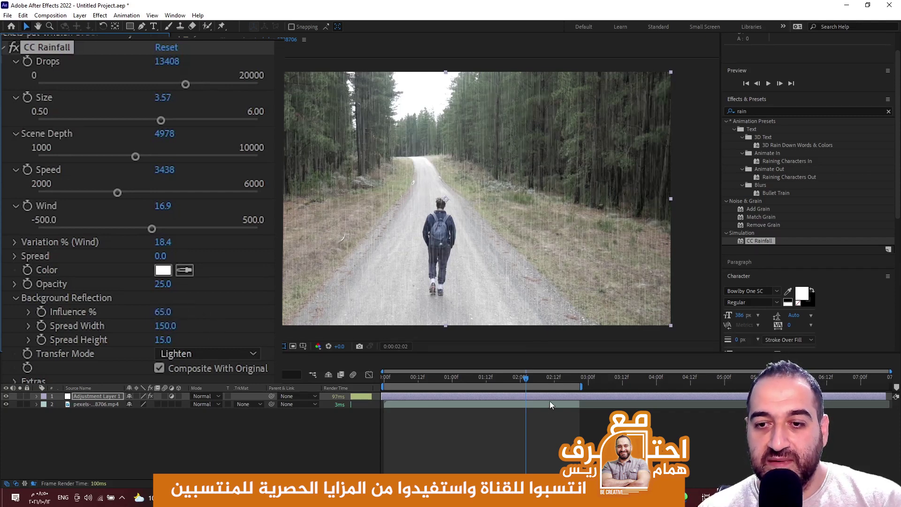
{"action": "left_click_drag", "start_coordinate": [528, 383], "coordinate": [371, 384]}
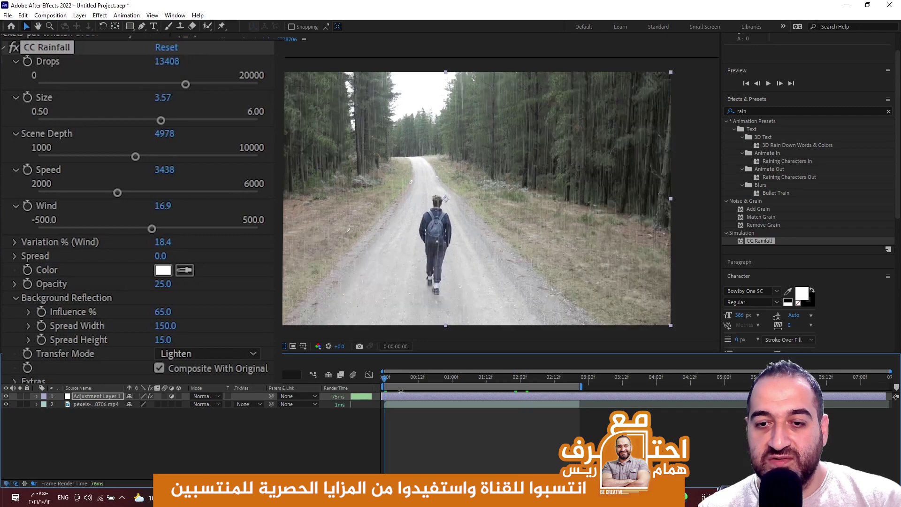
{"action": "key", "text": "space"}
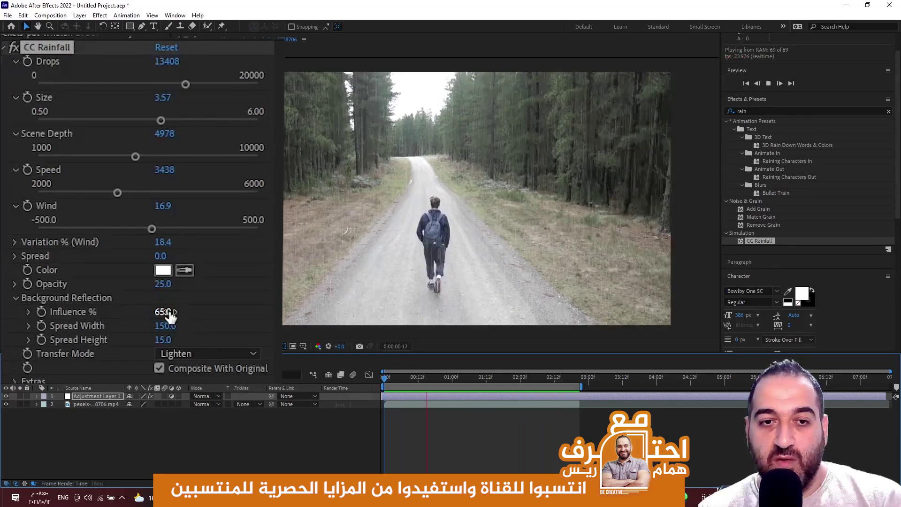
{"action": "key", "text": "space"}
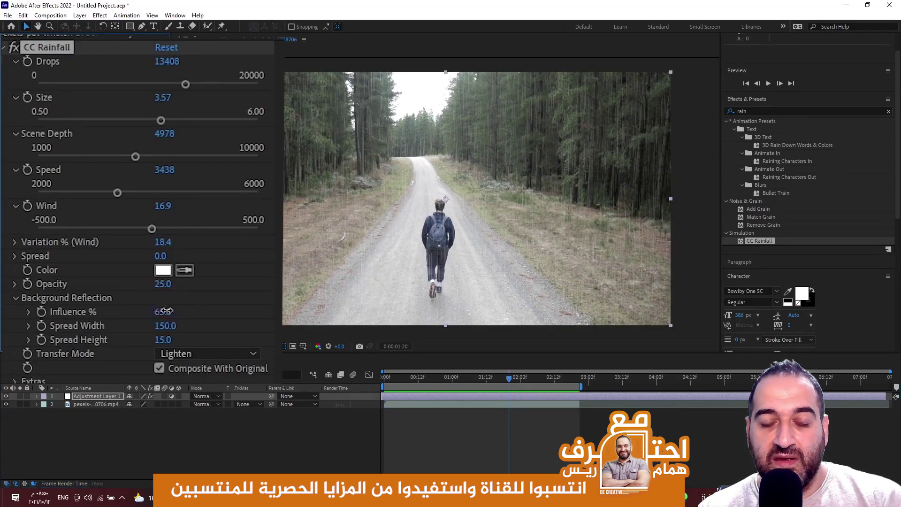
{"action": "left_click", "coordinate": [165, 312]}
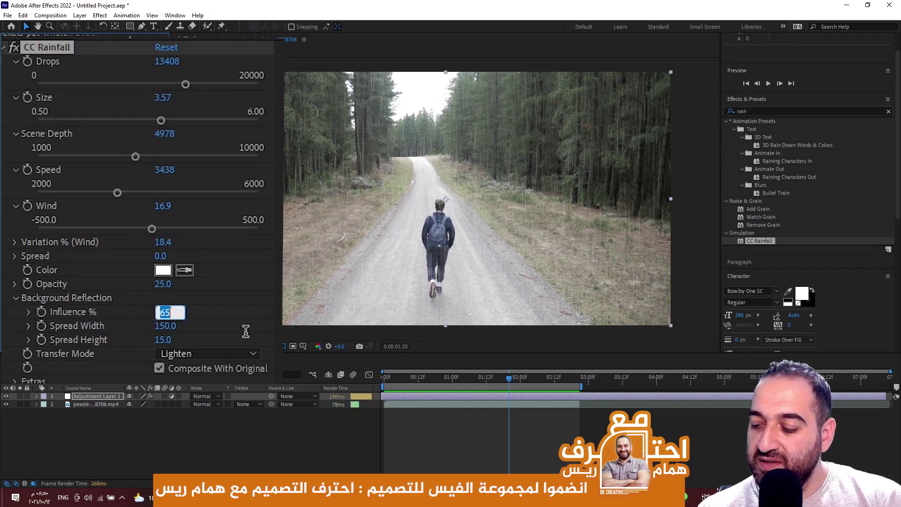
{"action": "type", "text": "85"}
{"action": "key", "text": "Return"}
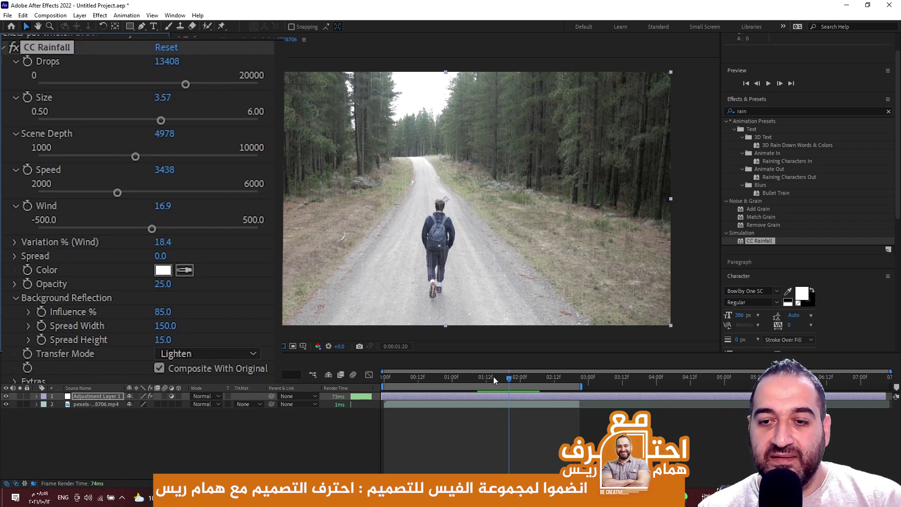
{"action": "left_click_drag", "start_coordinate": [511, 379], "coordinate": [444, 378]}
{"action": "left_click_drag", "start_coordinate": [387, 377], "coordinate": [373, 377]}
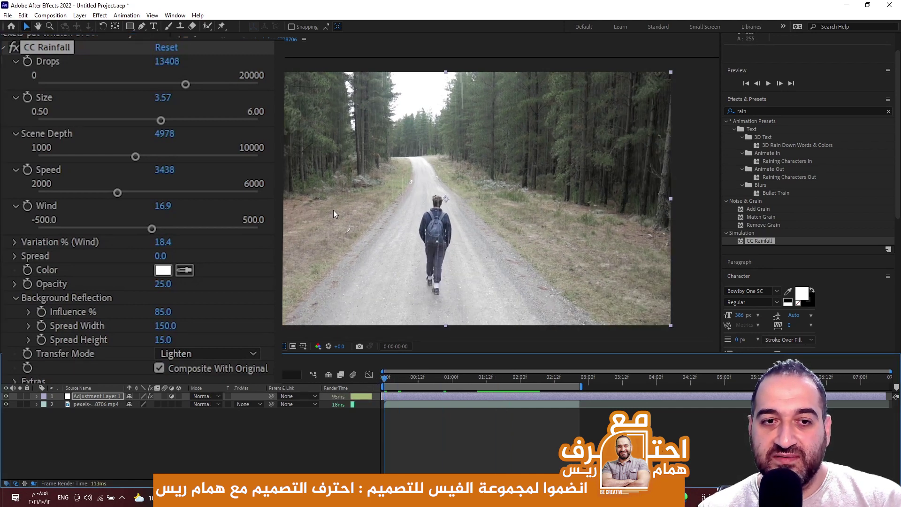
{"action": "key", "text": "space"}
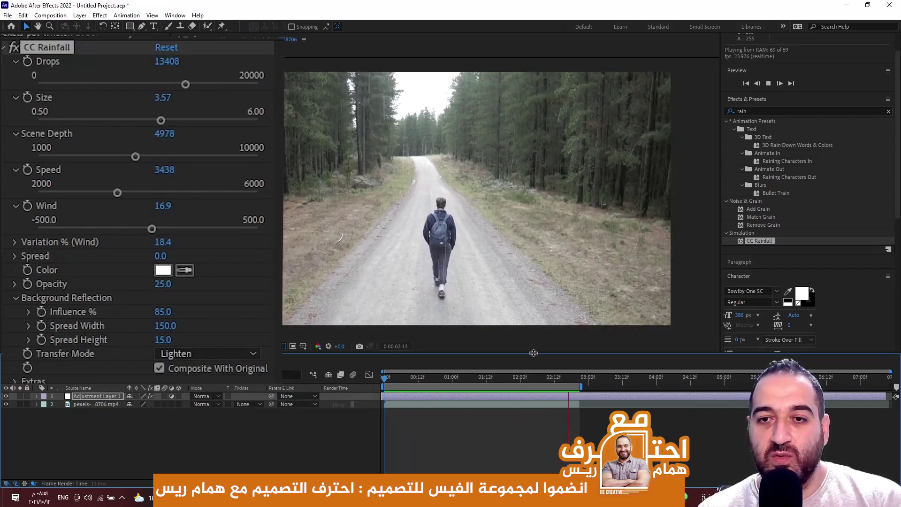
{"action": "key", "text": "space"}
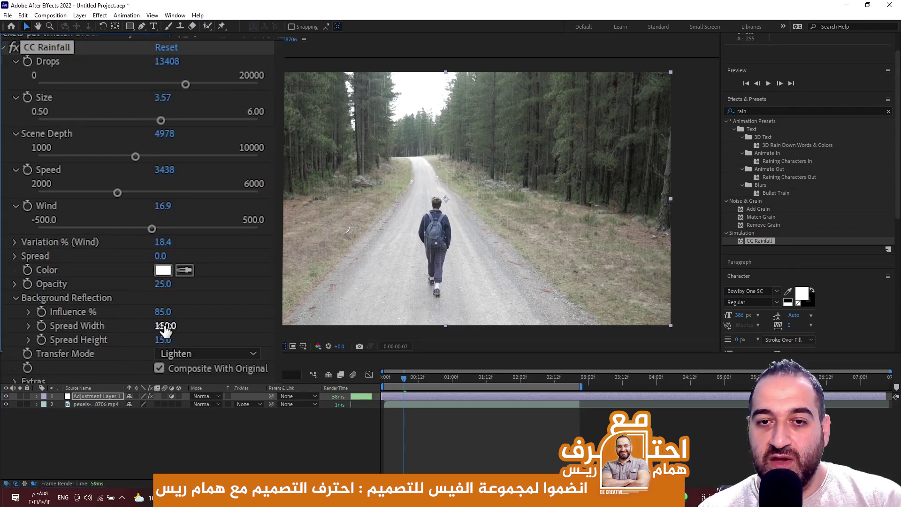
{"action": "mouse_move", "coordinate": [190, 325]}
{"action": "left_mouse_down"}
{"action": "mouse_move", "coordinate": [237, 321]}
{"action": "mouse_move", "coordinate": [620, 223]}
{"action": "mouse_move", "coordinate": [573, 182]}
{"action": "mouse_move", "coordinate": [539, 188]}
{"action": "left_mouse_up"}
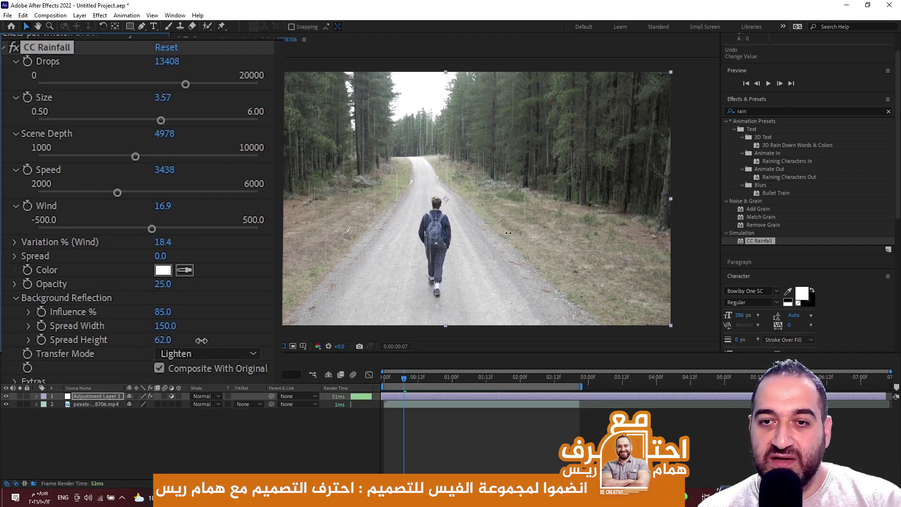
{"action": "left_click_drag", "start_coordinate": [163, 339], "coordinate": [239, 341]}
{"action": "mouse_move", "coordinate": [592, 237]}
{"action": "left_mouse_down"}
{"action": "mouse_move", "coordinate": [695, 237]}
{"action": "mouse_move", "coordinate": [281, 237]}
{"action": "left_mouse_up"}
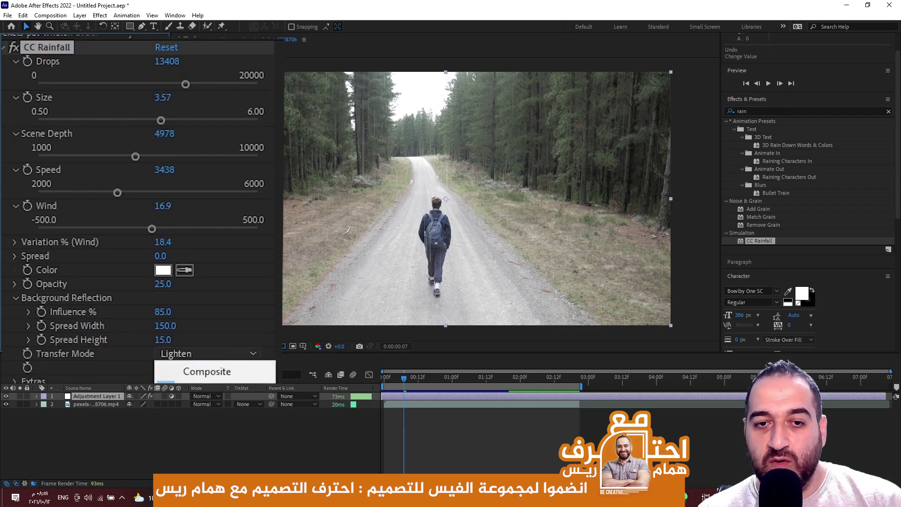
Toggle Composite With Original to view the rain alone, previewing to a mid-clip frame.
{"action": "key", "text": "Return"}
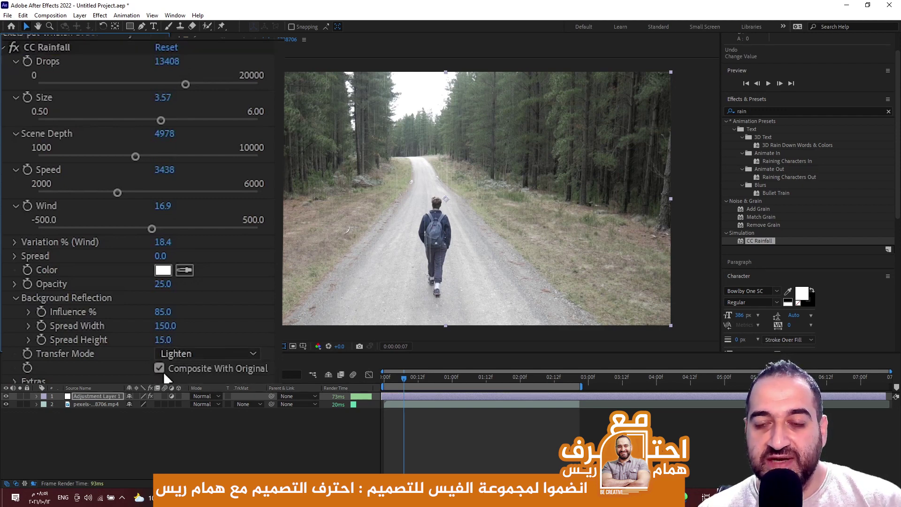
{"action": "left_click", "coordinate": [163, 371]}
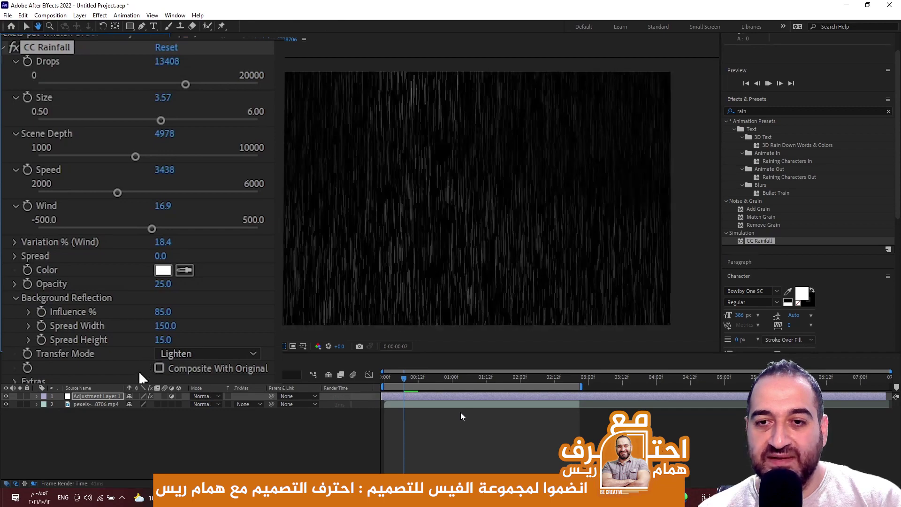
{"action": "key", "text": "space"}
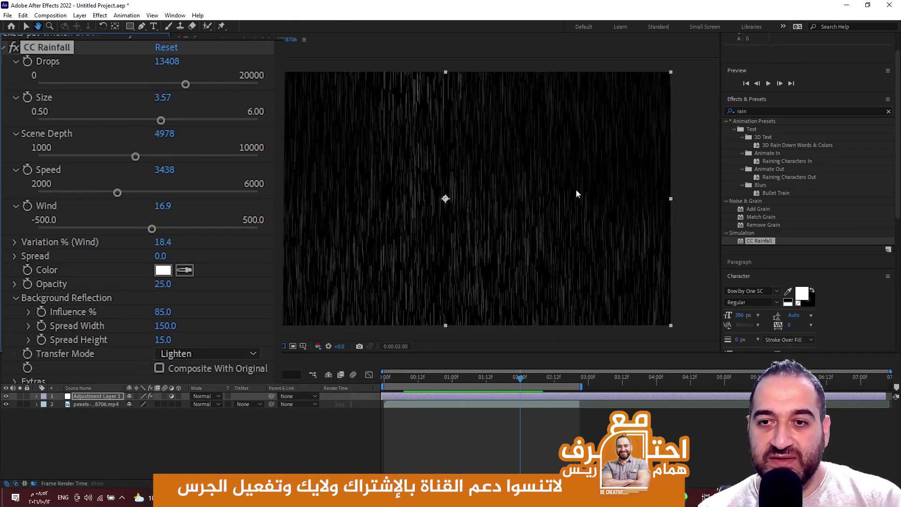
{"action": "key", "text": "space"}
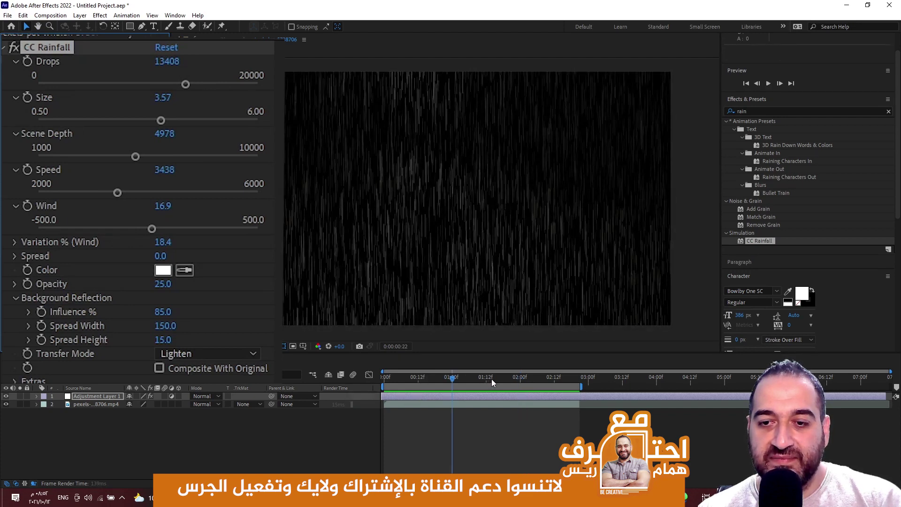
{"action": "left_click", "coordinate": [478, 378]}
{"action": "left_click_drag", "start_coordinate": [480, 383], "coordinate": [477, 381]}
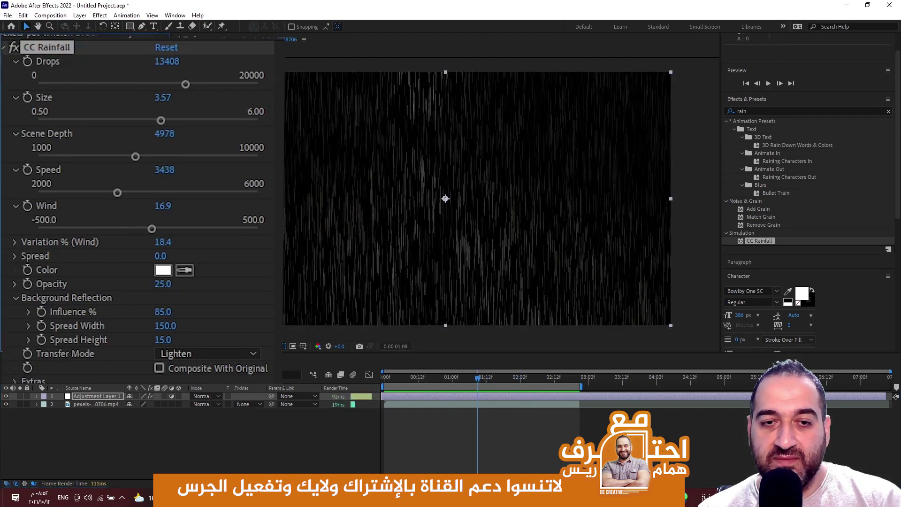
Retune Background Reflection Influence to 65.6%, previewing the weaker reflection.
{"action": "left_click", "coordinate": [29, 312]}
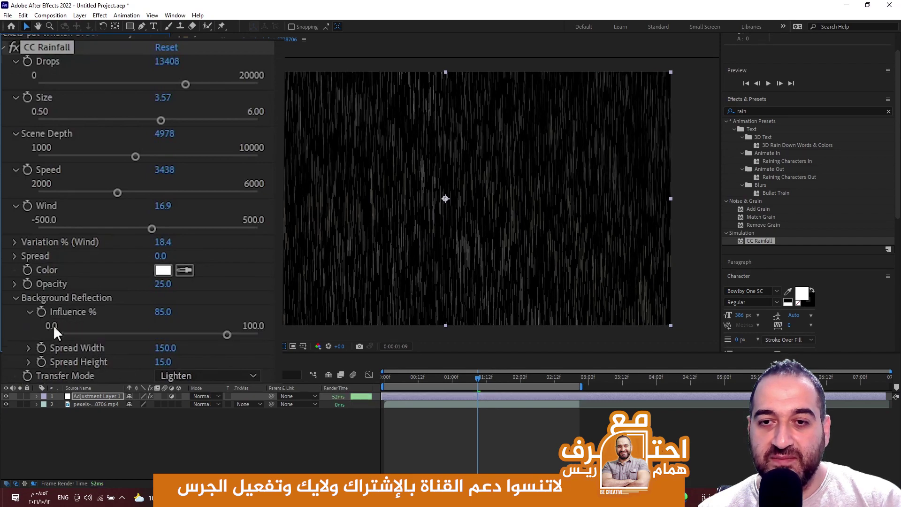
{"action": "left_click_drag", "start_coordinate": [226, 334], "coordinate": [120, 335]}
{"action": "key", "text": "space"}
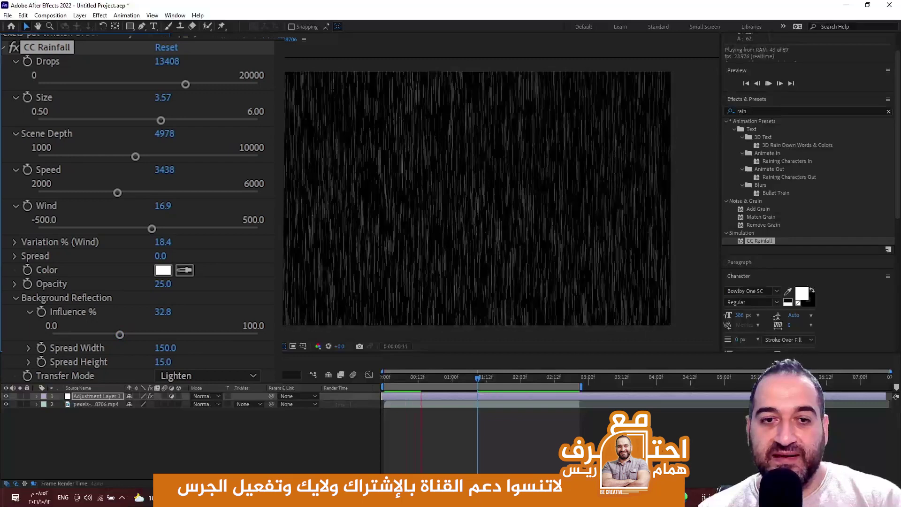
{"action": "key", "text": "space"}
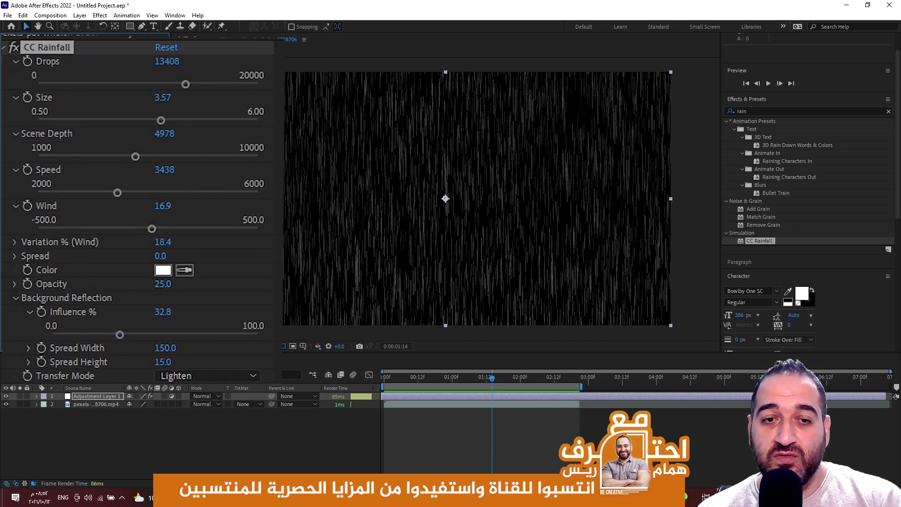
{"action": "left_click", "coordinate": [119, 334]}
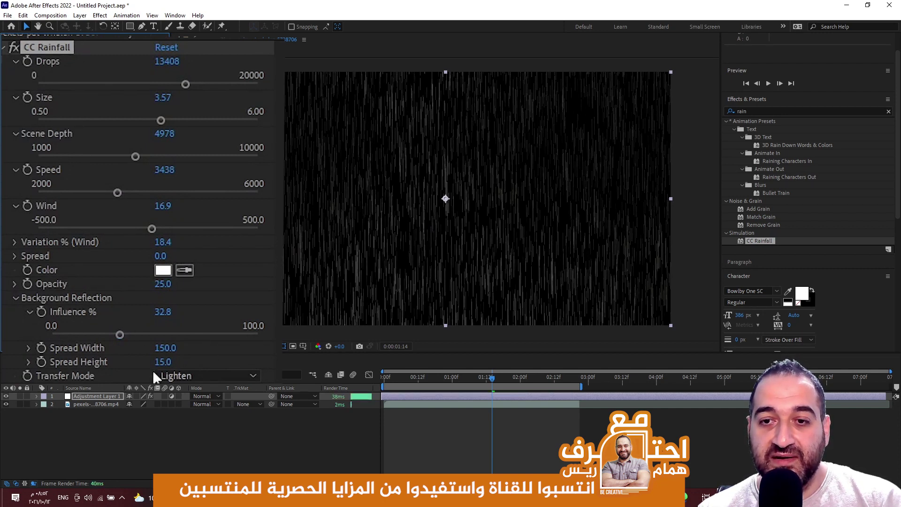
{"action": "left_click_drag", "start_coordinate": [166, 334], "coordinate": [190, 336]}
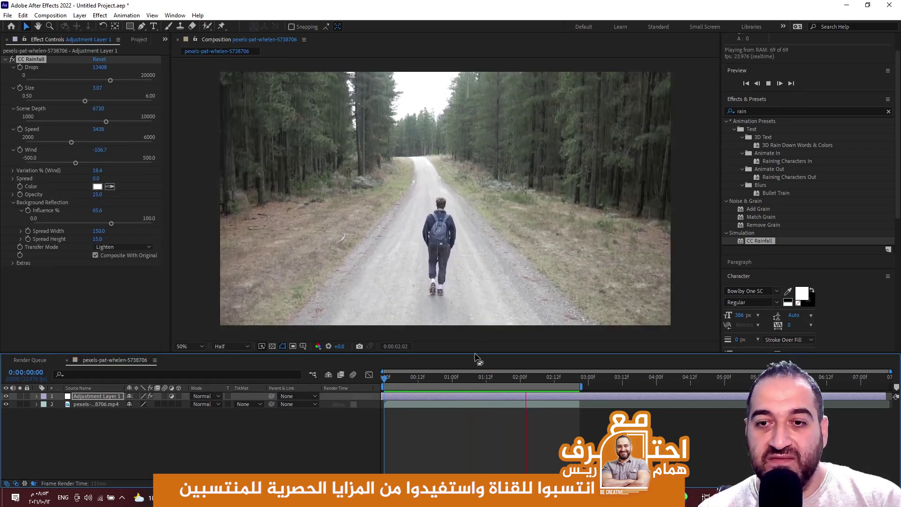
Switch Adjustment Layer 1's blending mode to Add and preview the rain over the footage.
{"action": "key", "text": "space"}
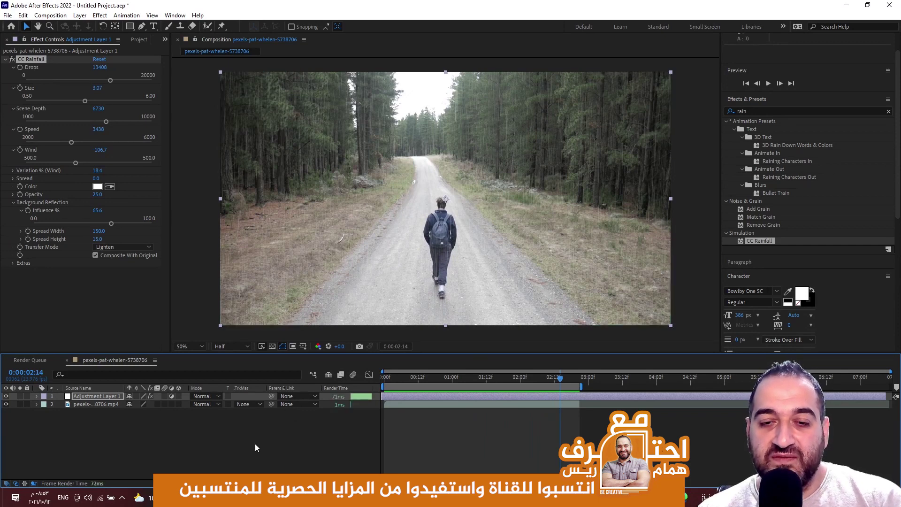
{"action": "left_click", "coordinate": [218, 396]}
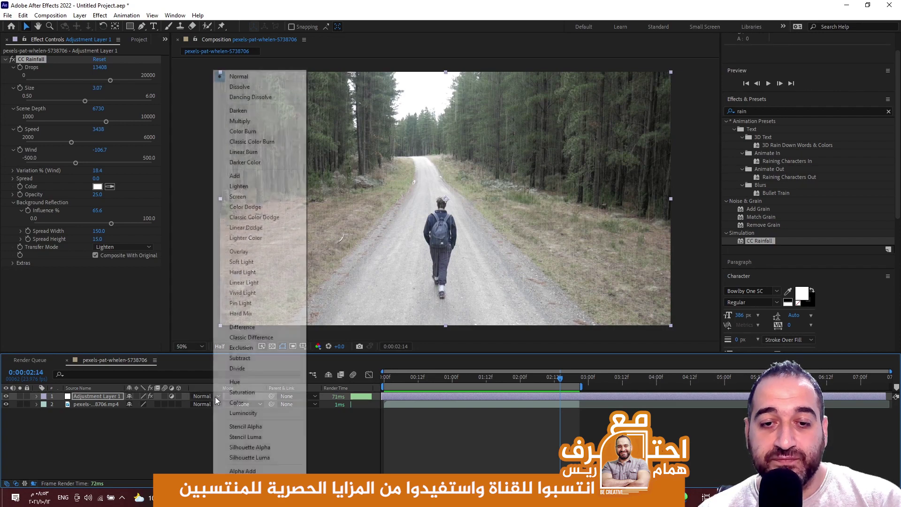
{"action": "left_click", "coordinate": [248, 179]}
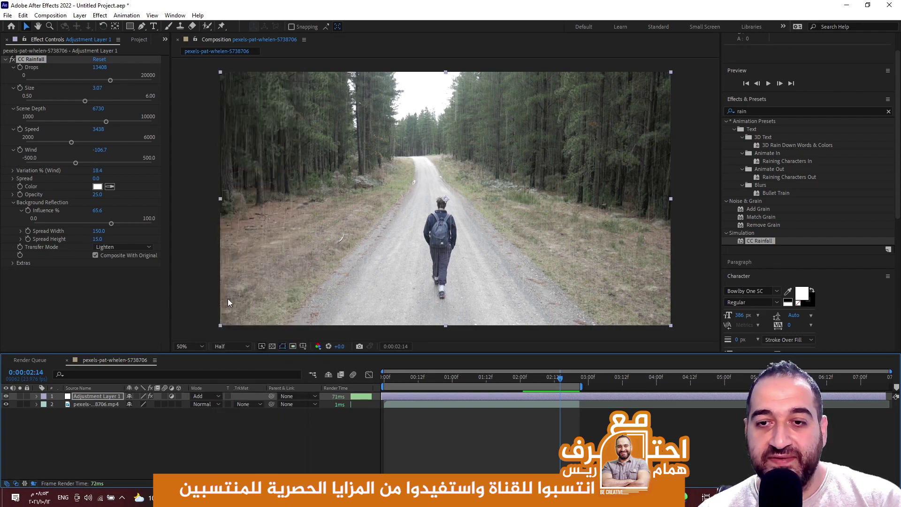
{"action": "key", "text": "space"}
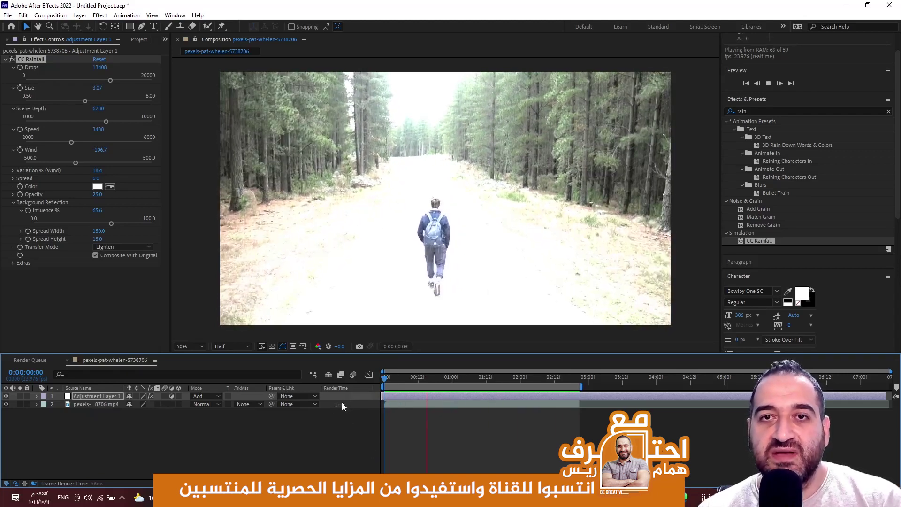
Search 'bright' and apply Brightness & Contrast to the walking footage layer.
{"action": "left_click", "coordinate": [90, 404]}
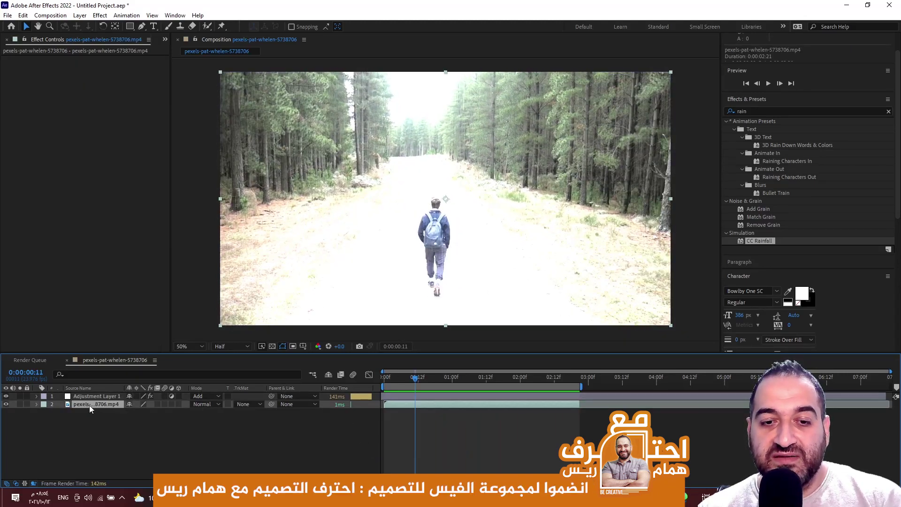
{"action": "left_click", "coordinate": [758, 111]}
{"action": "key", "text": "BackSpace"}
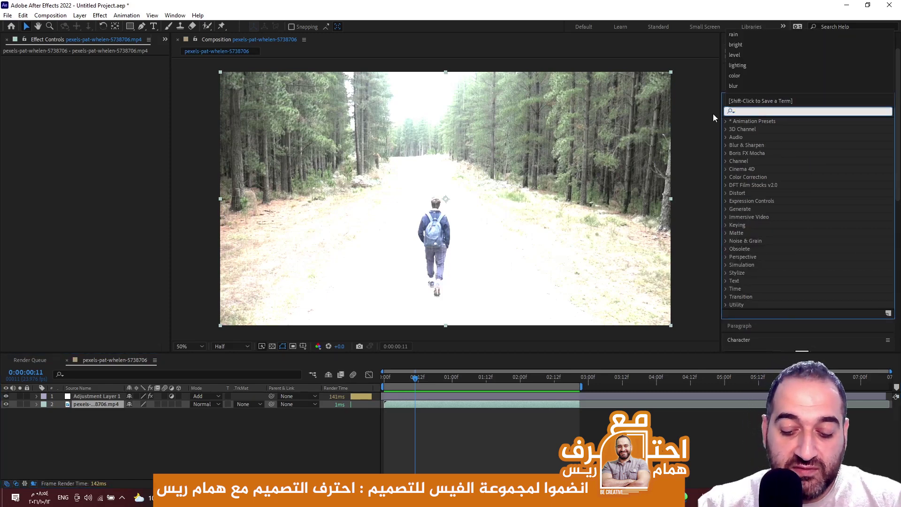
{"action": "type", "text": "bright"}
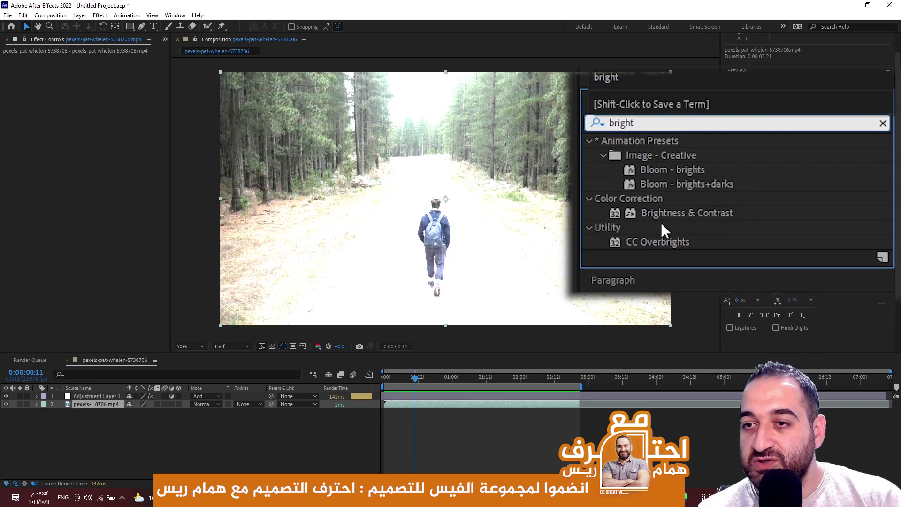
{"action": "mouse_move", "coordinate": [777, 161]}
{"action": "left_mouse_down"}
{"action": "mouse_move", "coordinate": [100, 402]}
{"action": "mouse_move", "coordinate": [127, 403]}
{"action": "left_mouse_up"}
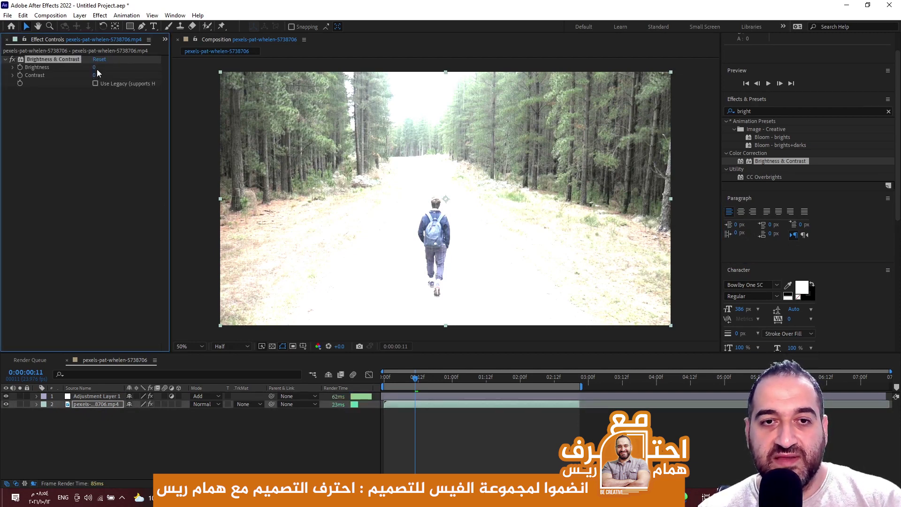
Set the footage's Brightness to -150 and Contrast to 20.
{"action": "left_click_drag", "start_coordinate": [94, 67], "coordinate": [82, 67]}
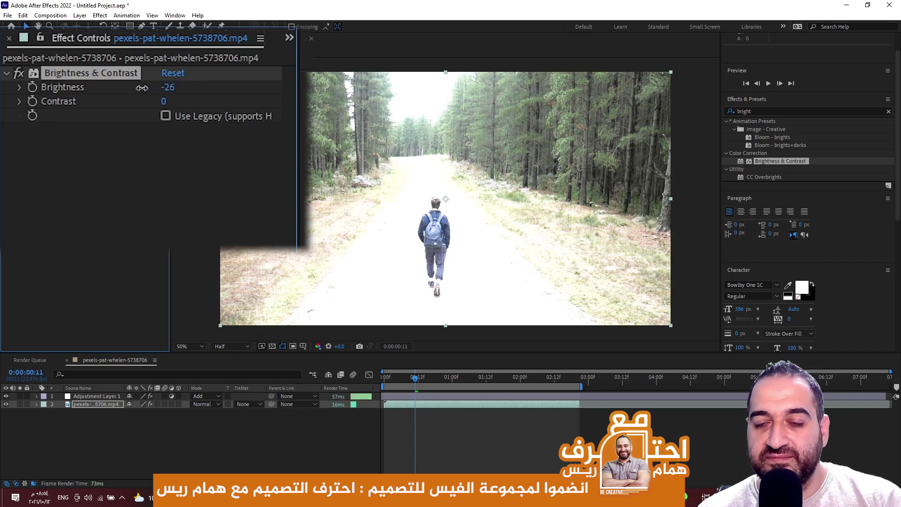
{"action": "left_click_drag", "start_coordinate": [129, 89], "coordinate": [41, 110]}
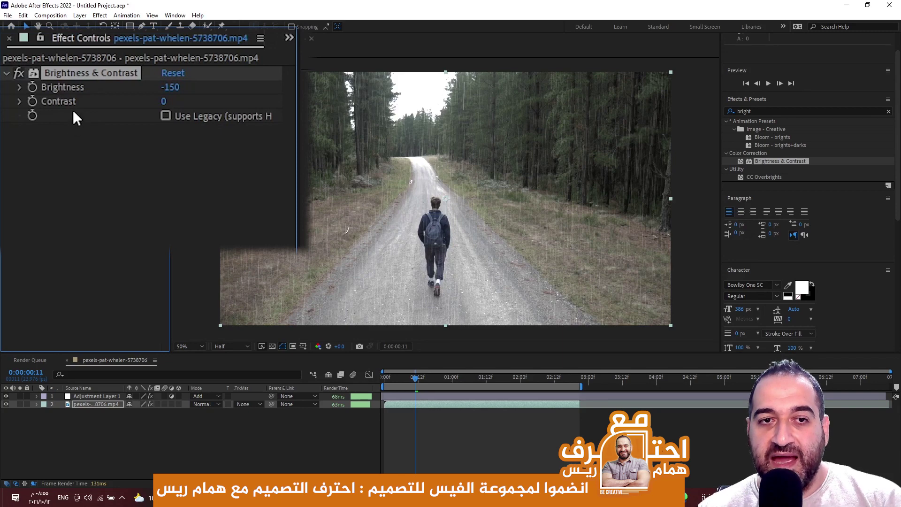
{"action": "mouse_move", "coordinate": [163, 102]}
{"action": "left_mouse_down"}
{"action": "mouse_move", "coordinate": [127, 109]}
{"action": "mouse_move", "coordinate": [191, 110]}
{"action": "left_mouse_up"}
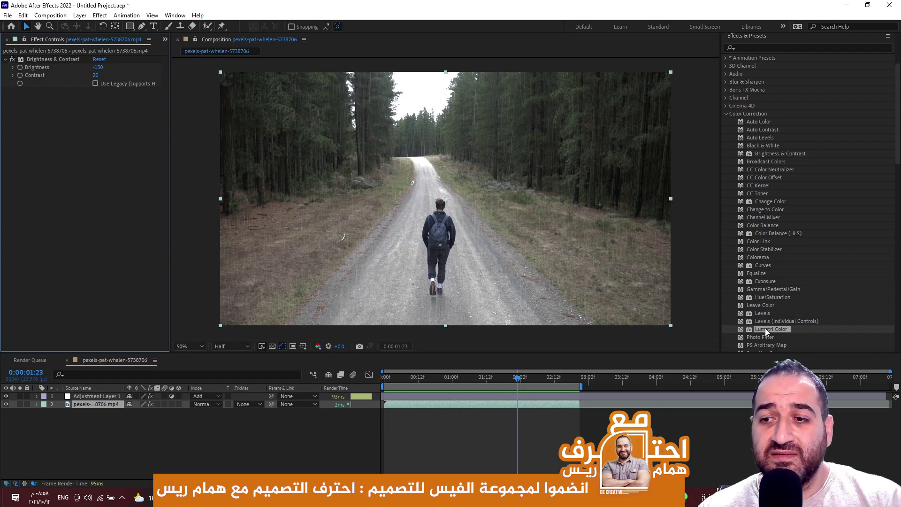
Apply Lumetri Color to the walking clip and pull its RGB curve's midtones down.
{"action": "mouse_move", "coordinate": [766, 329]}
{"action": "left_mouse_down"}
{"action": "mouse_move", "coordinate": [606, 352]}
{"action": "mouse_move", "coordinate": [769, 333]}
{"action": "left_mouse_up"}
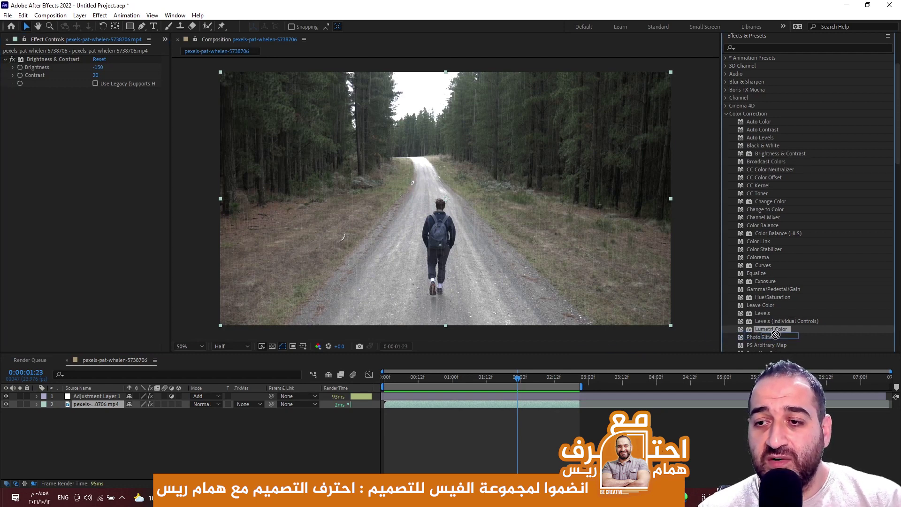
{"action": "left_click_drag", "start_coordinate": [769, 332], "coordinate": [96, 405]}
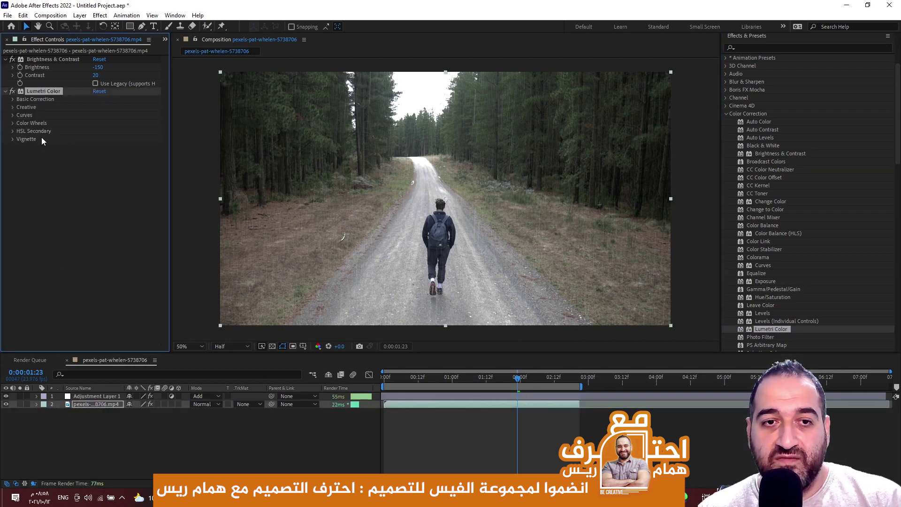
{"action": "left_click", "coordinate": [12, 115]}
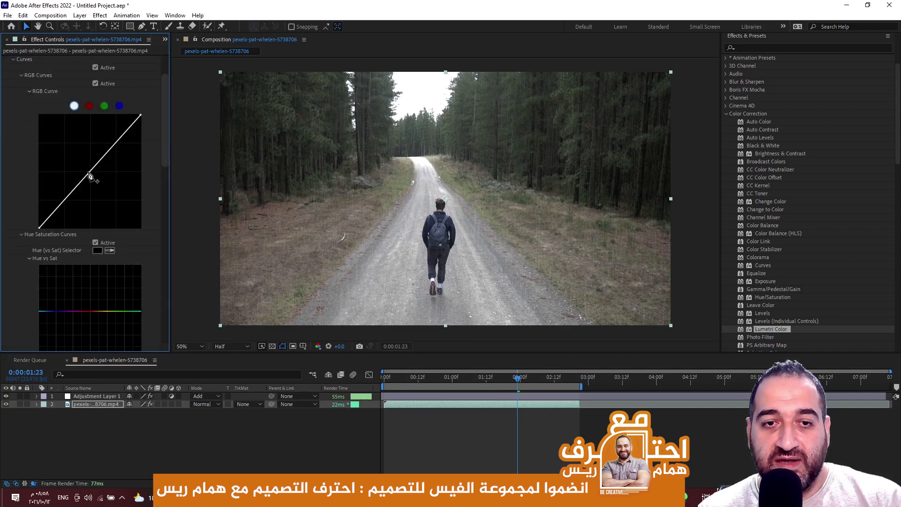
{"action": "left_click_drag", "start_coordinate": [89, 175], "coordinate": [94, 182]}
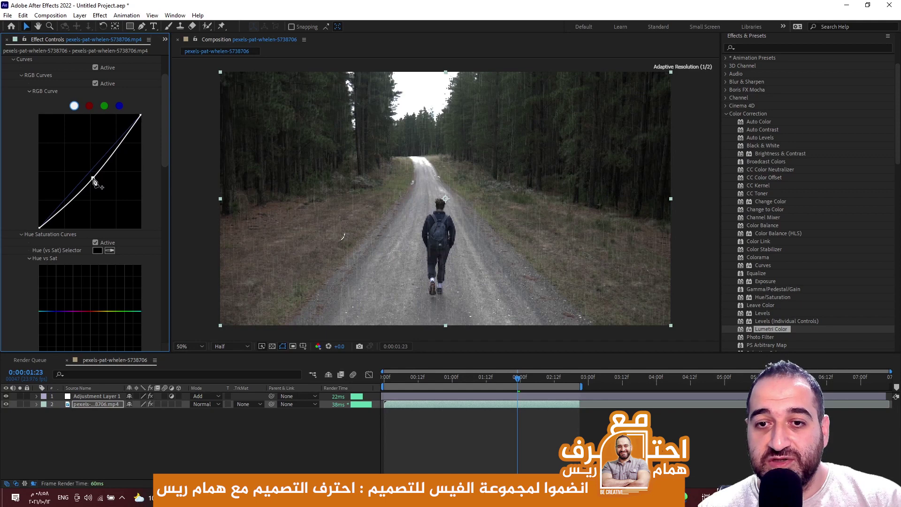